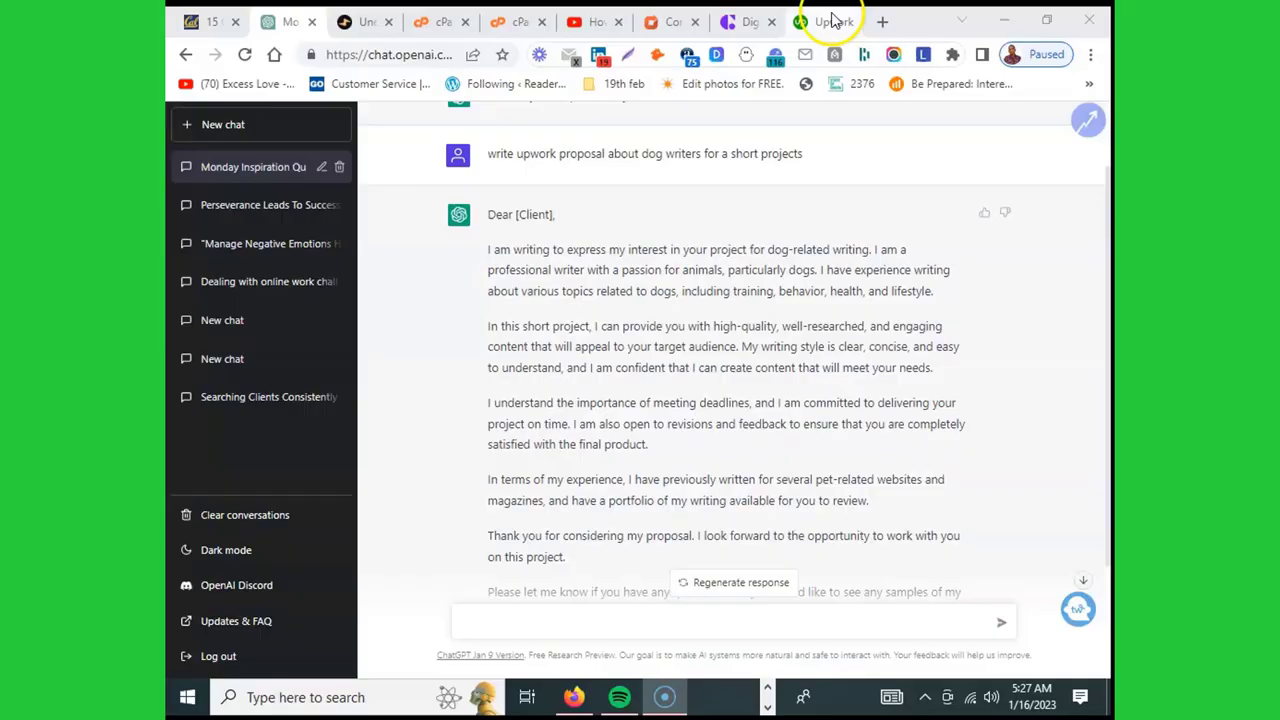
- Switch to Upwork and look through the recommended jobs feed, including the "Dog writers for a short projects" posting
{"action": "left_click", "coordinate": [833, 21]}
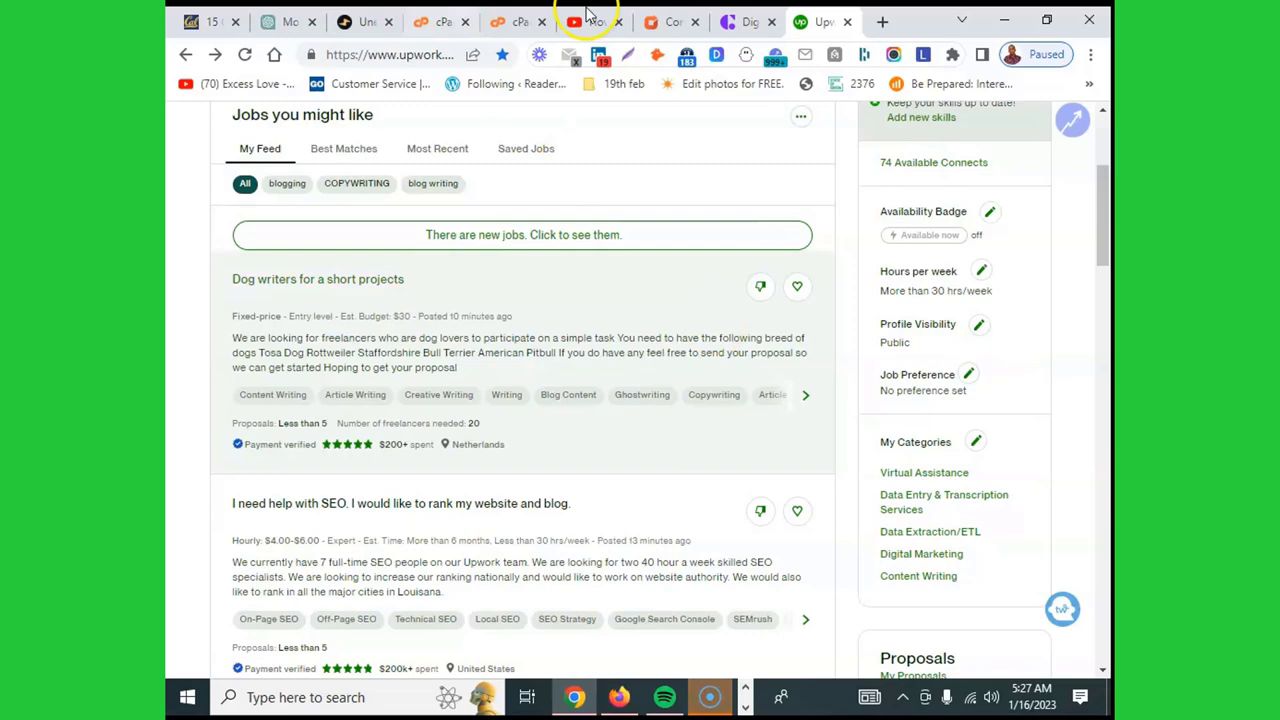
{"action": "scroll", "coordinate": [778, 352], "scroll_direction": "up", "scroll_amount": 4}
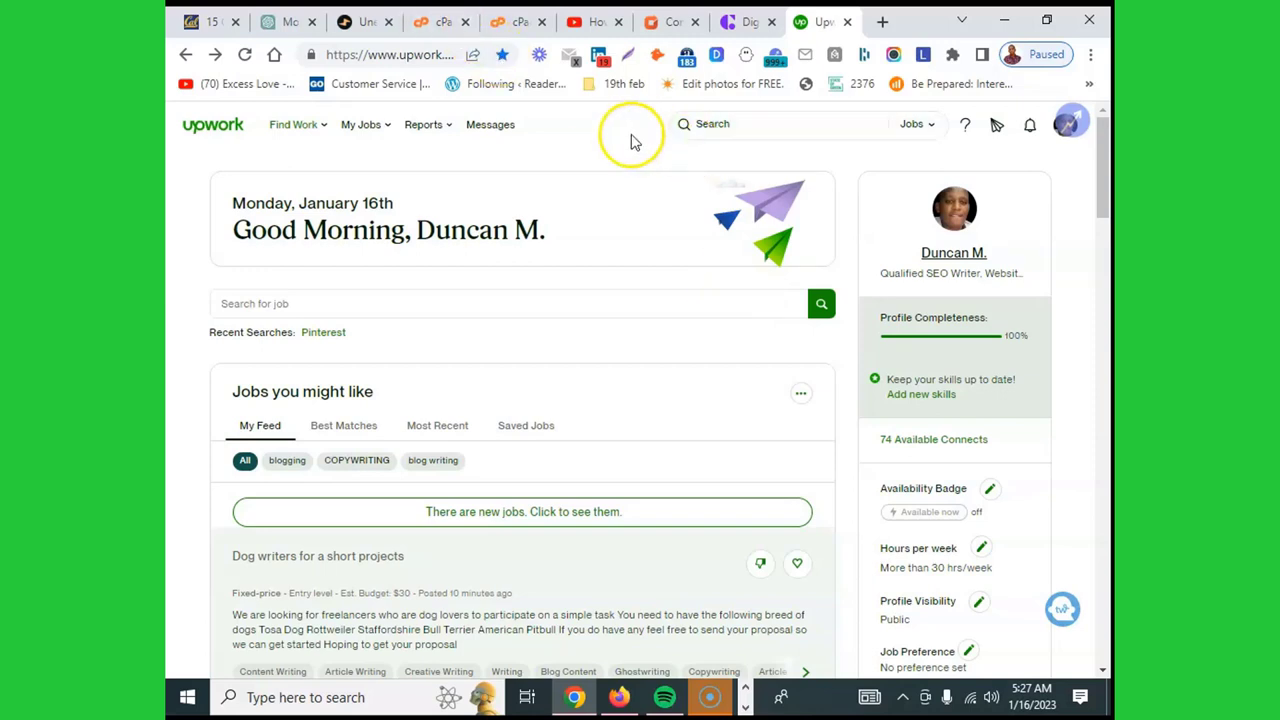
{"action": "scroll", "coordinate": [634, 140], "scroll_direction": "down", "scroll_amount": 2}
{"action": "scroll", "coordinate": [560, 200], "scroll_direction": "down", "scroll_amount": 1}
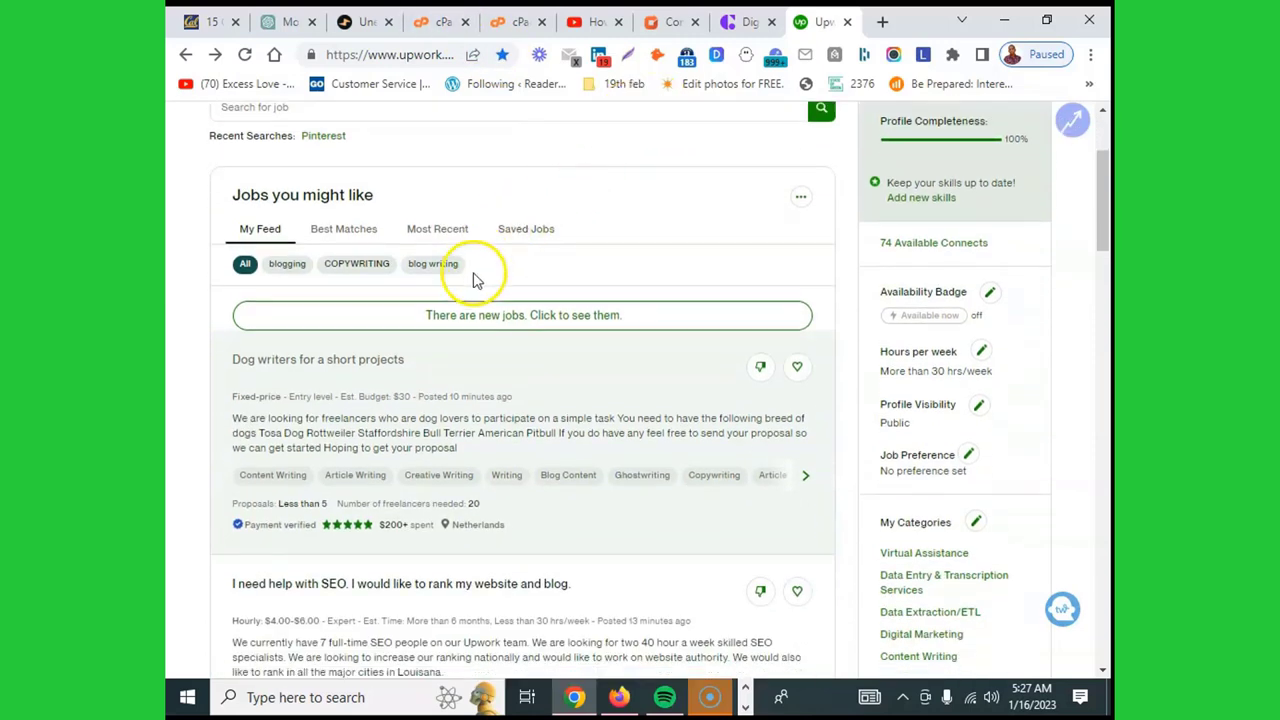
{"action": "scroll", "coordinate": [477, 280], "scroll_direction": "down", "scroll_amount": 1}
{"action": "scroll", "coordinate": [480, 268], "scroll_direction": "down", "scroll_amount": 1}
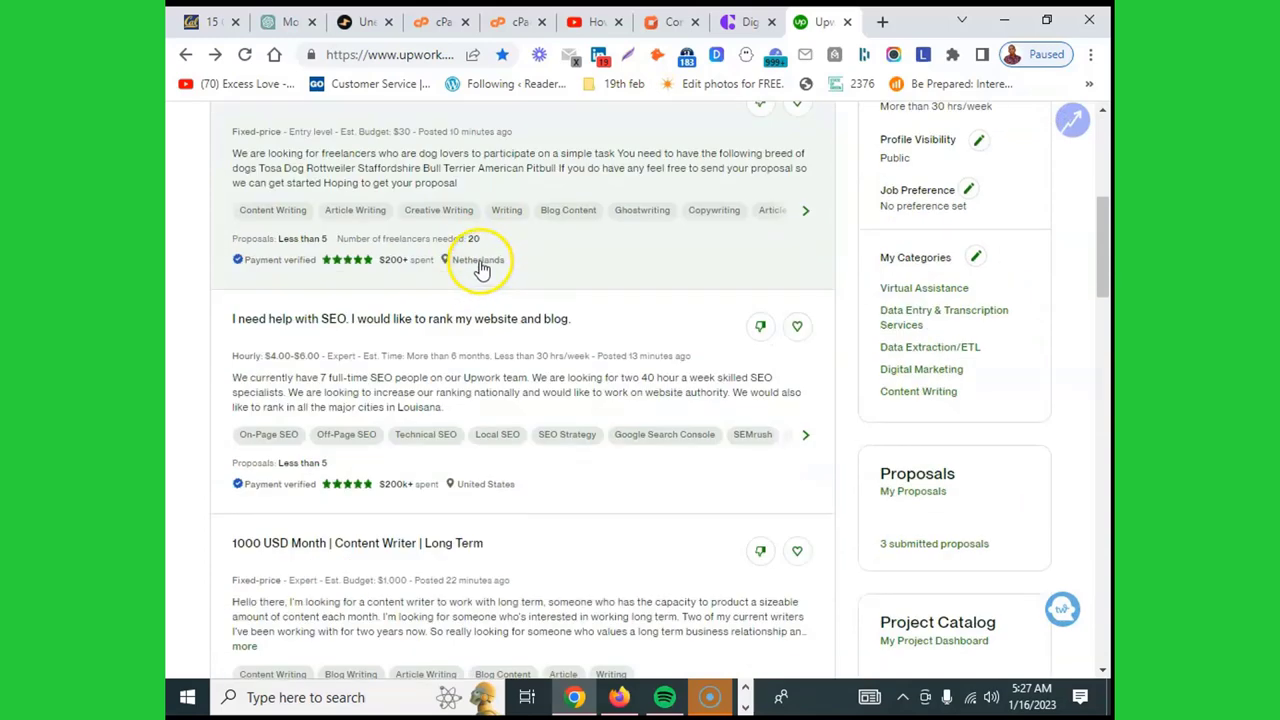
{"action": "scroll", "coordinate": [420, 220], "scroll_direction": "up", "scroll_amount": 1}
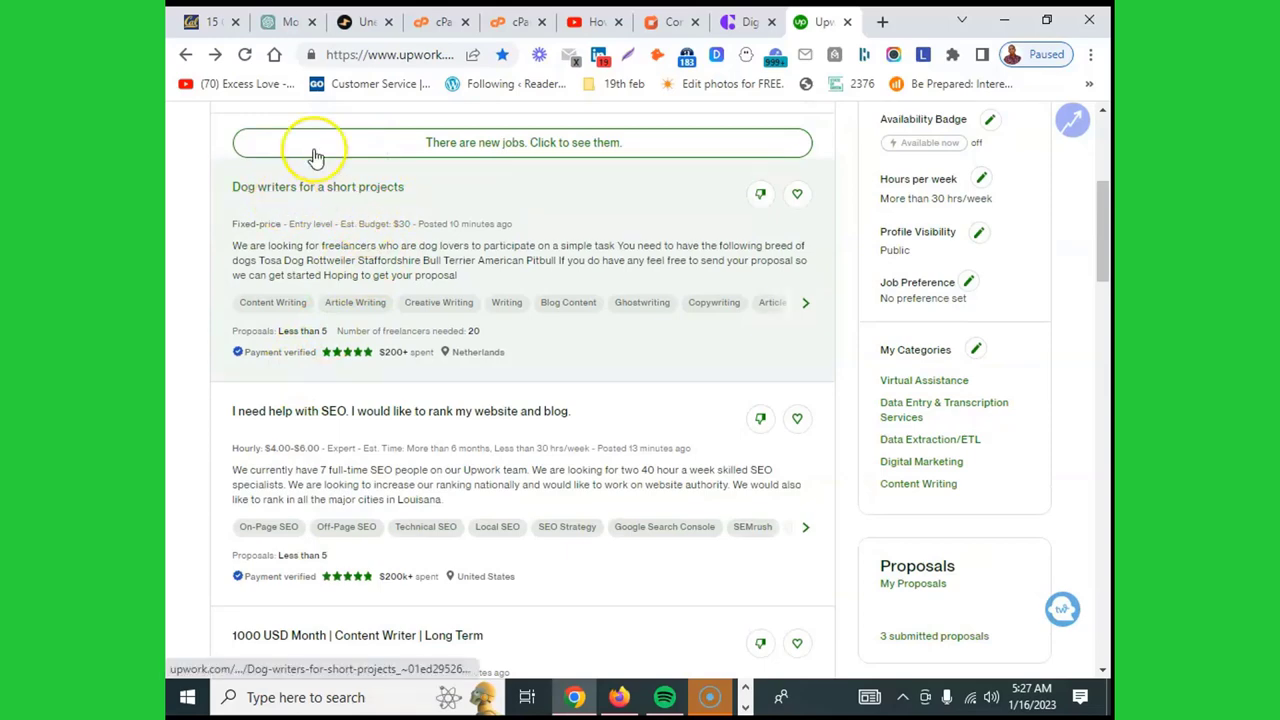
- Compare the ChatGPT prompt with the dog writers posting on Upwork, and read through the generated proposal in ChatGPT
{"action": "left_click", "coordinate": [296, 18]}
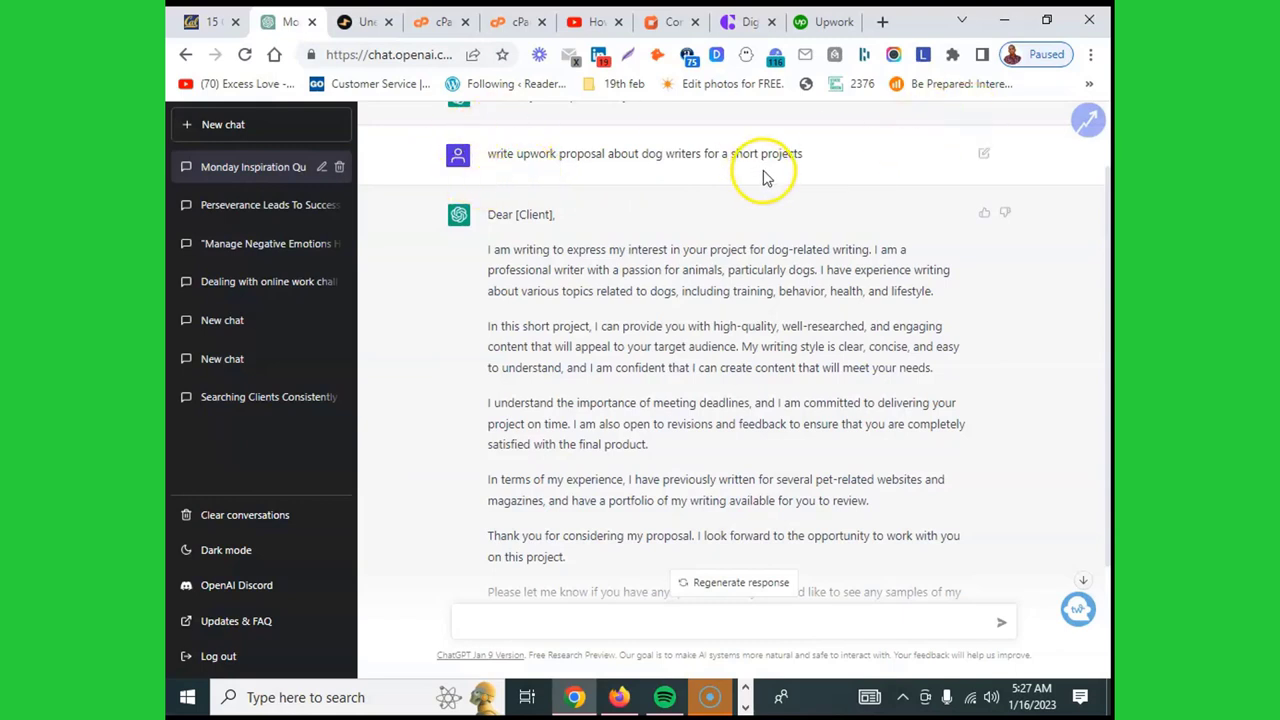
{"action": "left_click", "coordinate": [822, 18]}
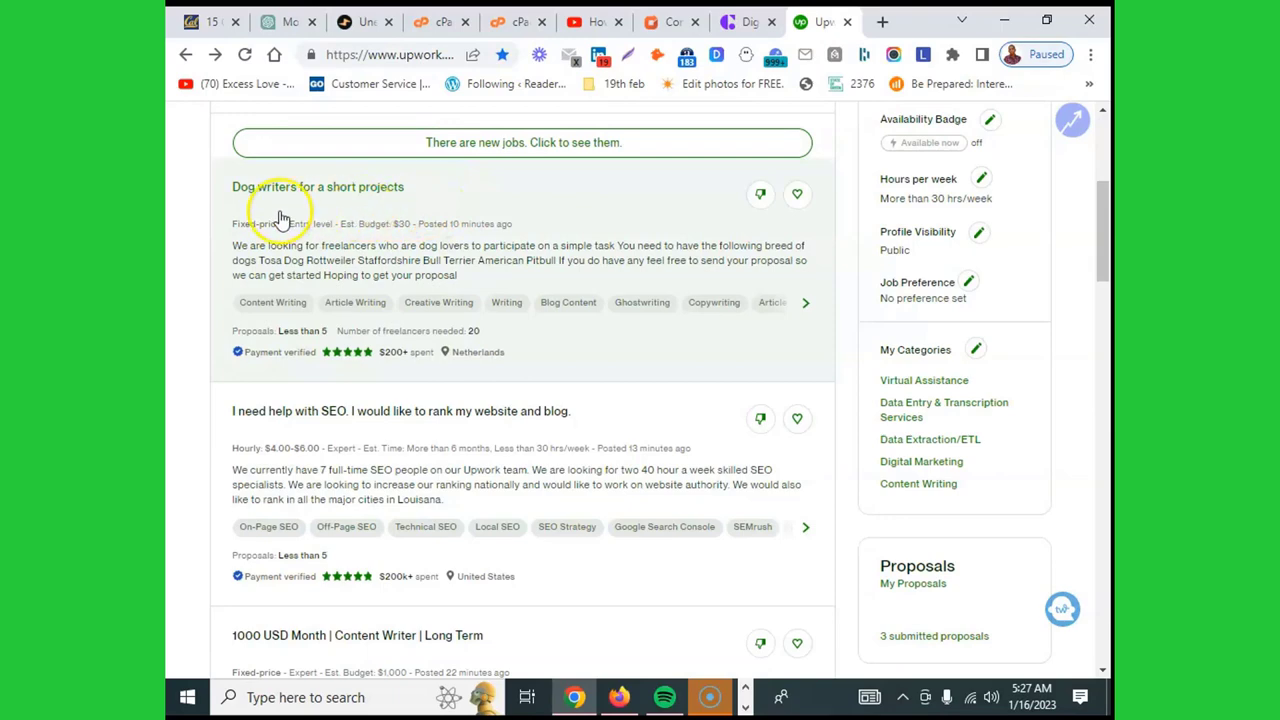
{"action": "left_click", "coordinate": [290, 20]}
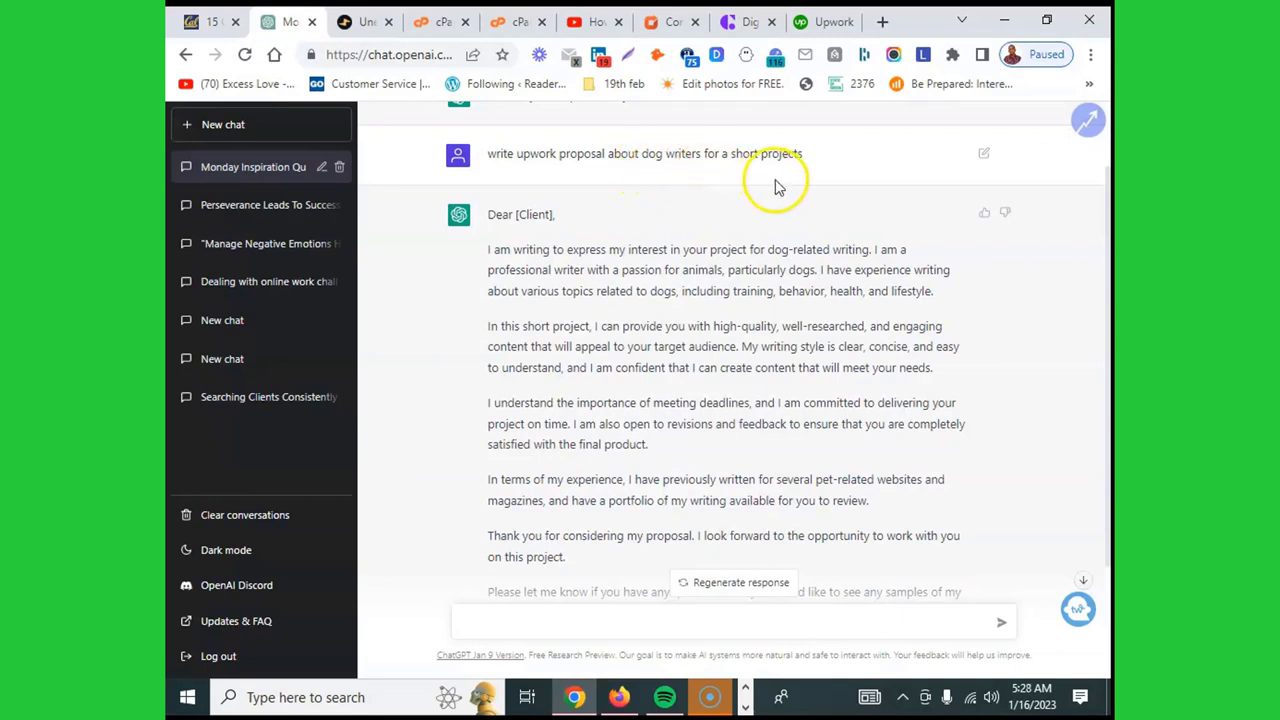
{"action": "scroll", "coordinate": [825, 186], "scroll_direction": "down", "scroll_amount": 1}
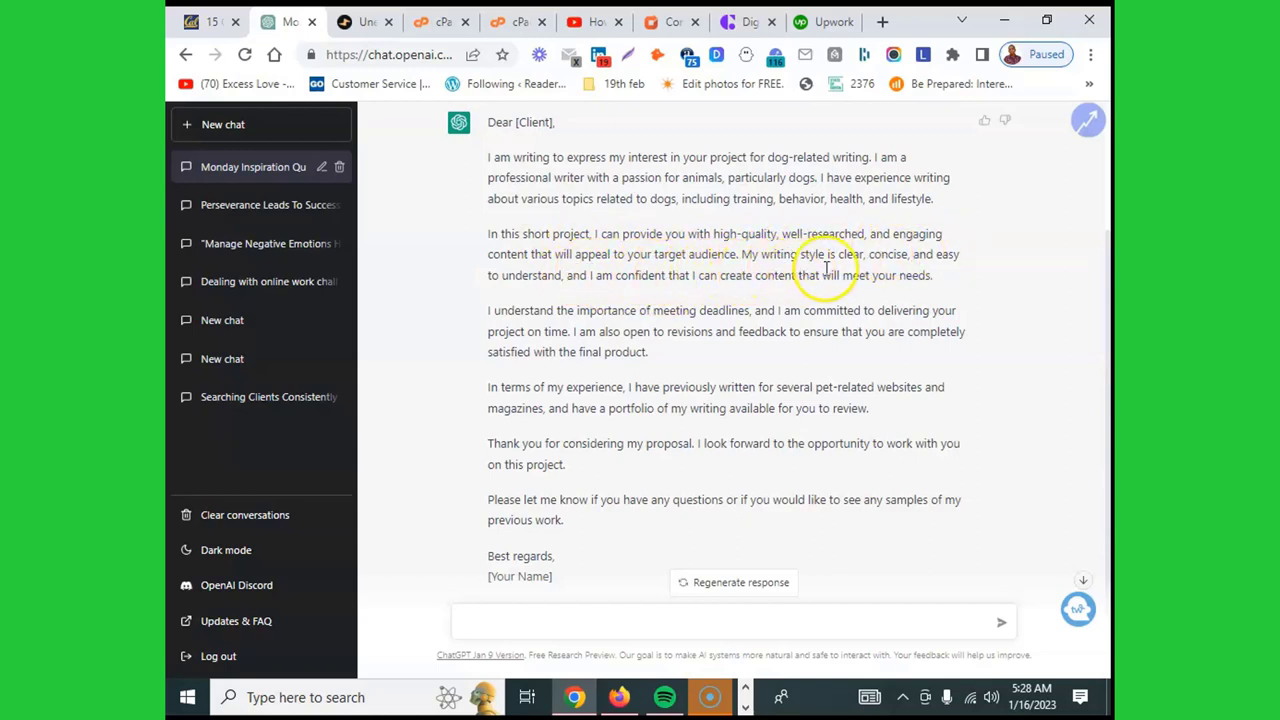
{"action": "scroll", "coordinate": [860, 268], "scroll_direction": "down", "scroll_amount": 1}
{"action": "scroll", "coordinate": [877, 266], "scroll_direction": "up", "scroll_amount": 4}
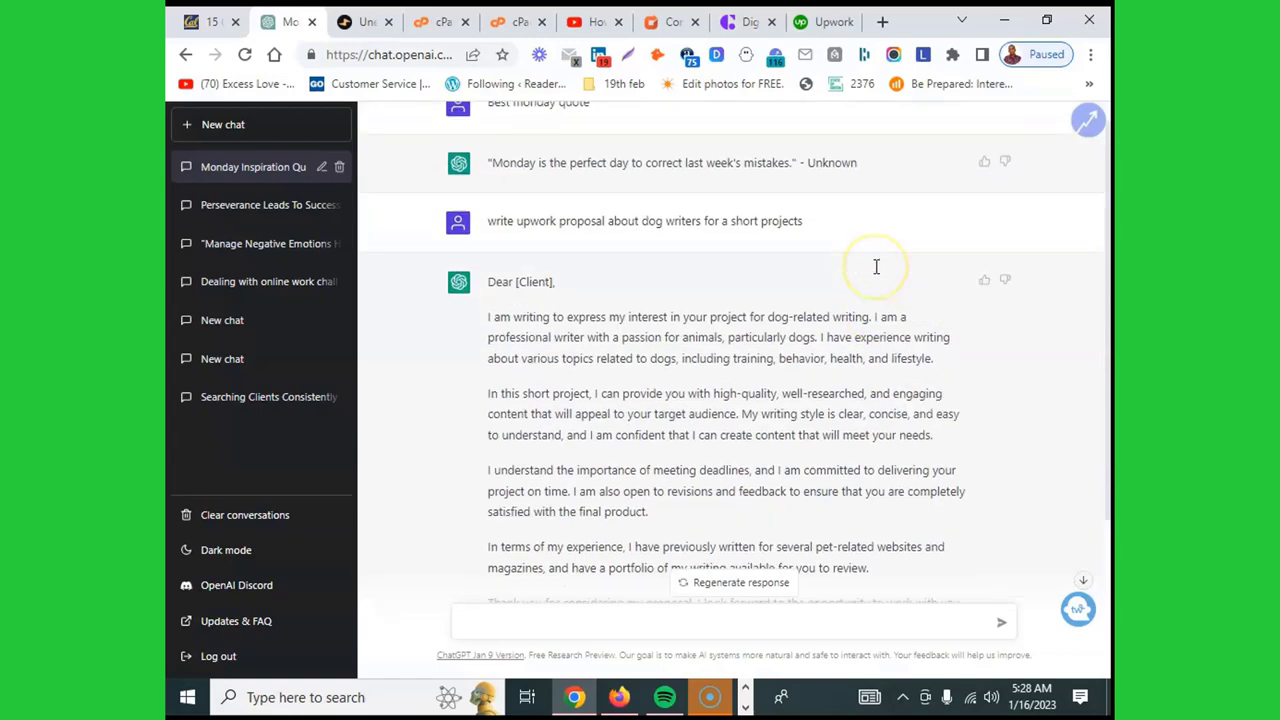
{"action": "scroll", "coordinate": [877, 271], "scroll_direction": "down", "scroll_amount": 3}
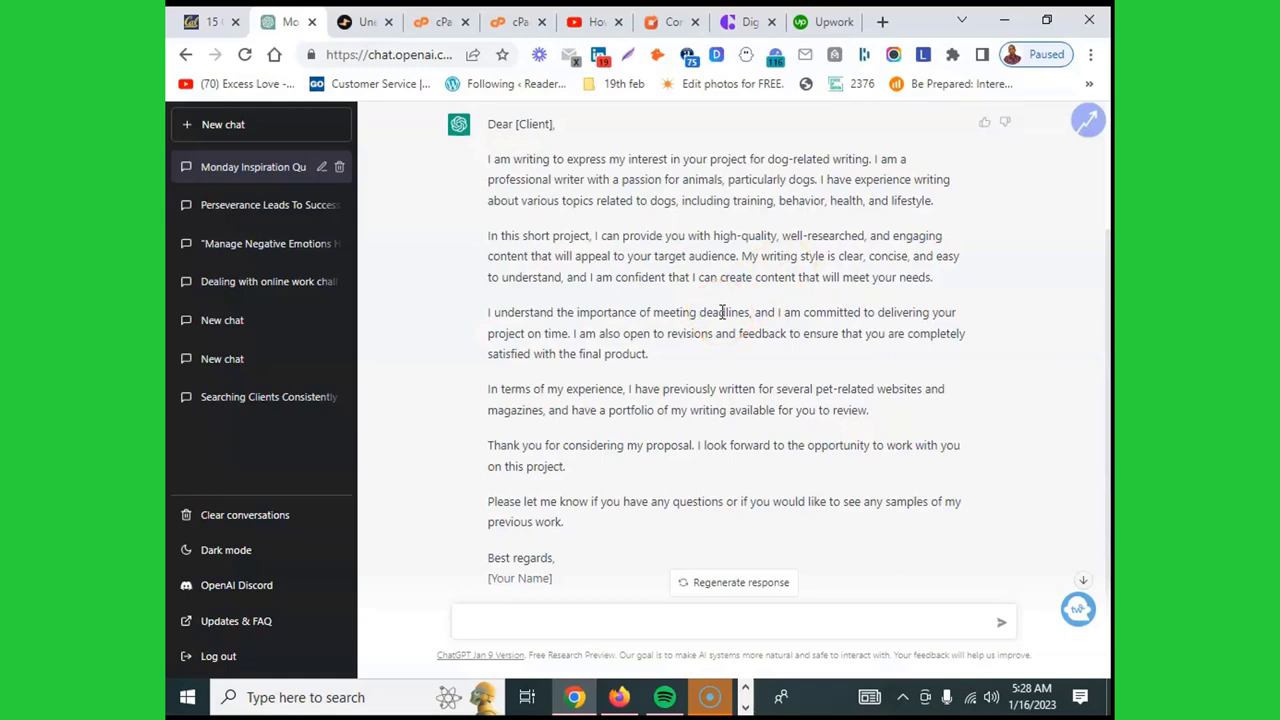
{"action": "scroll", "coordinate": [722, 312], "scroll_direction": "down", "scroll_amount": 1}
{"action": "scroll", "coordinate": [721, 312], "scroll_direction": "up", "scroll_amount": 3}
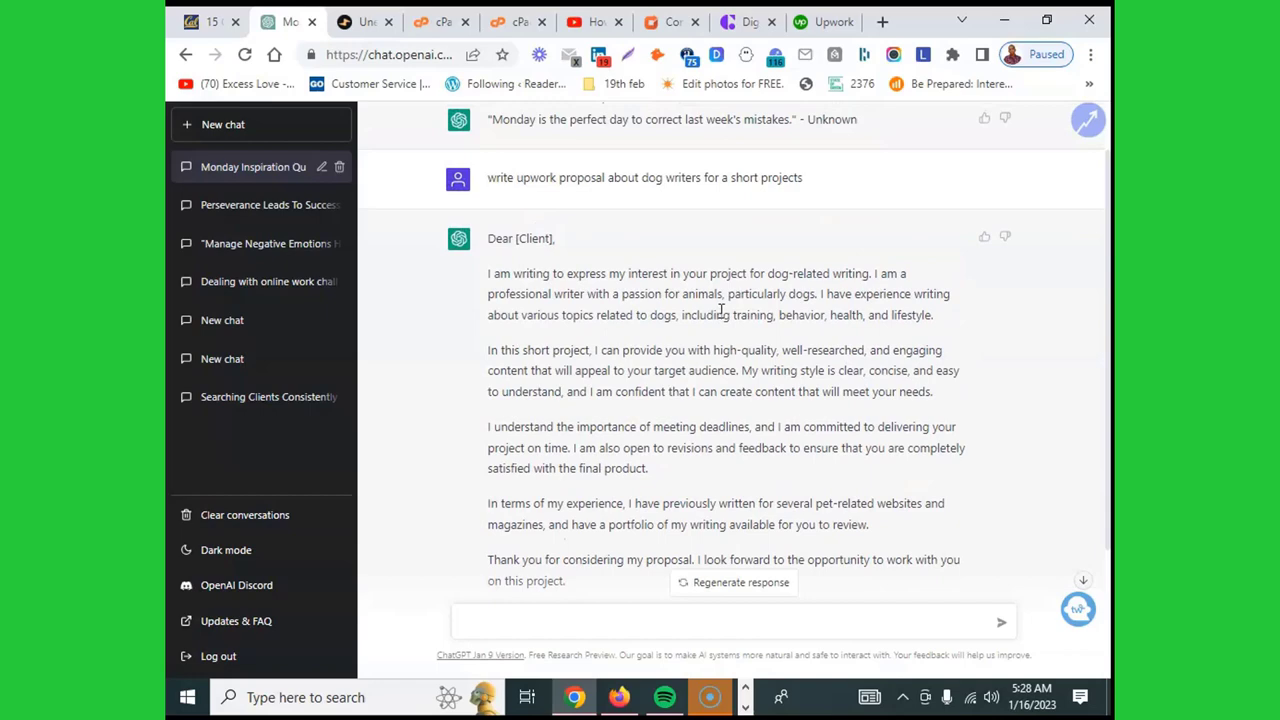
{"action": "scroll", "coordinate": [721, 311], "scroll_direction": "down", "scroll_amount": 3}
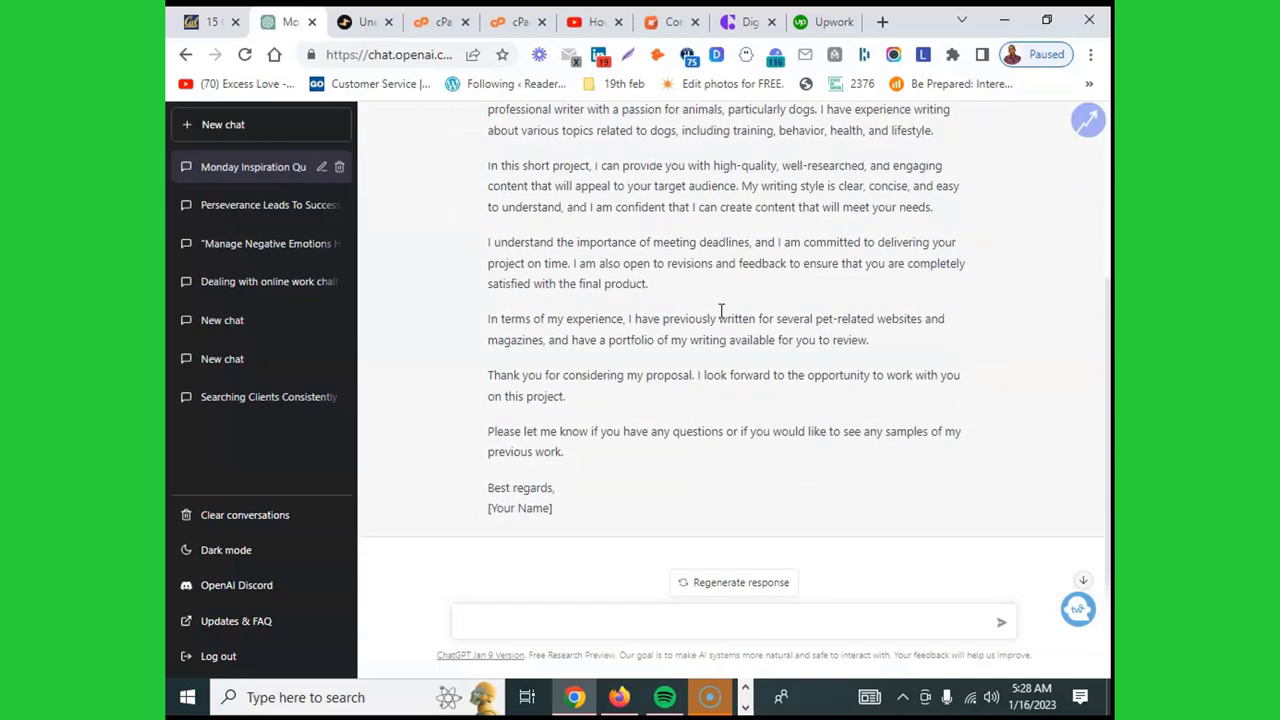
- Recheck the dog writers posting on Upwork, and review the ChatGPT conversation from the prompt to the proposal's closing
{"action": "left_click", "coordinate": [818, 18]}
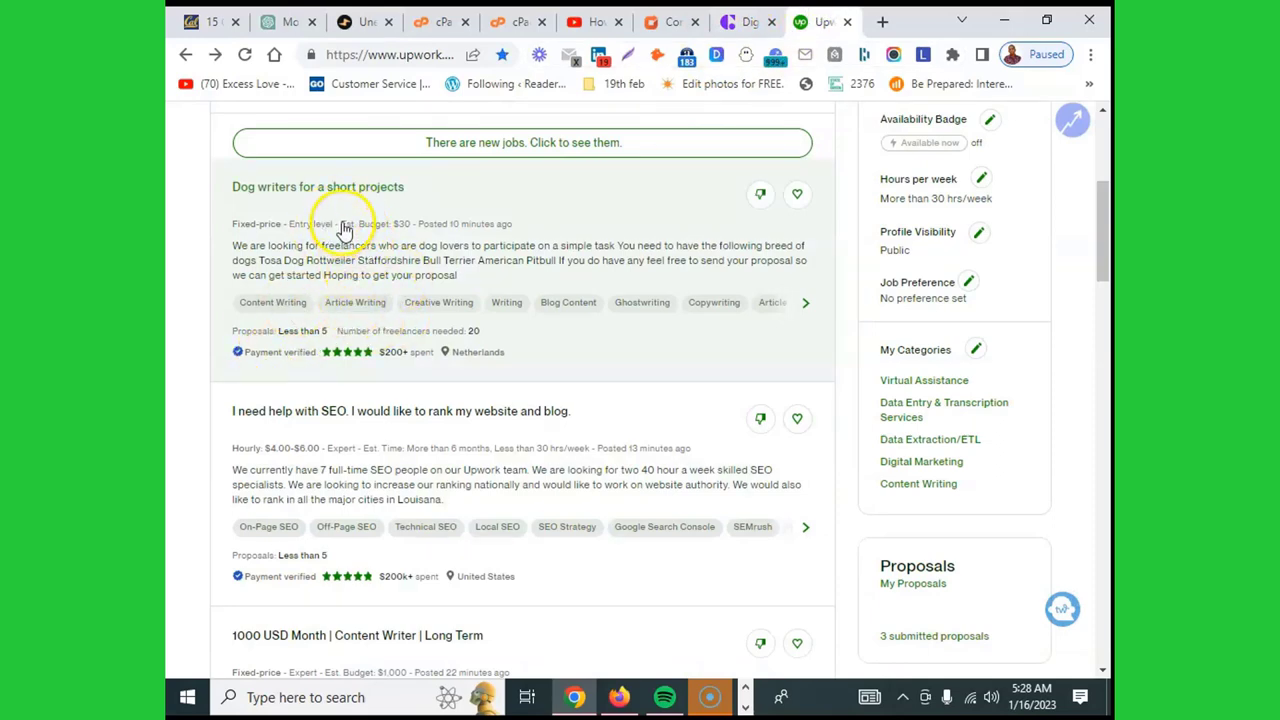
{"action": "left_click", "coordinate": [294, 20]}
{"action": "scroll", "coordinate": [826, 415], "scroll_direction": "up", "scroll_amount": 3}
{"action": "scroll", "coordinate": [828, 409], "scroll_direction": "down", "scroll_amount": 3}
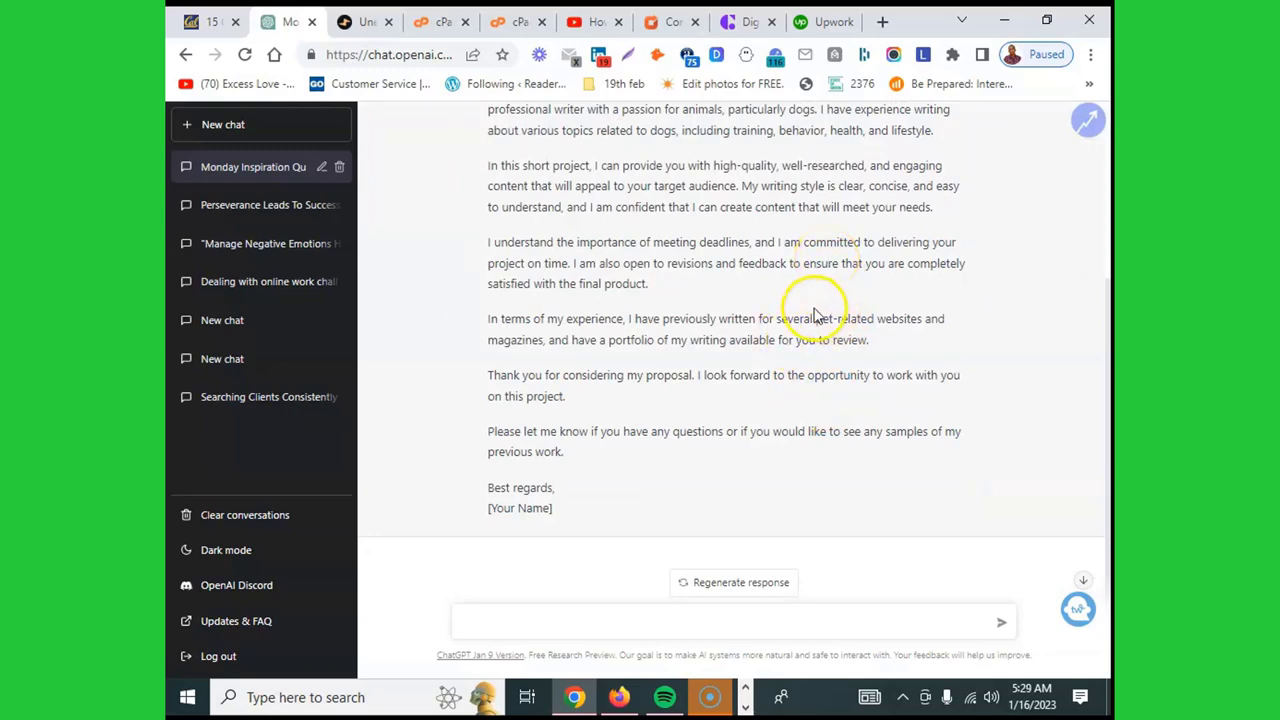
{"action": "scroll", "coordinate": [814, 314], "scroll_direction": "up", "scroll_amount": 3}
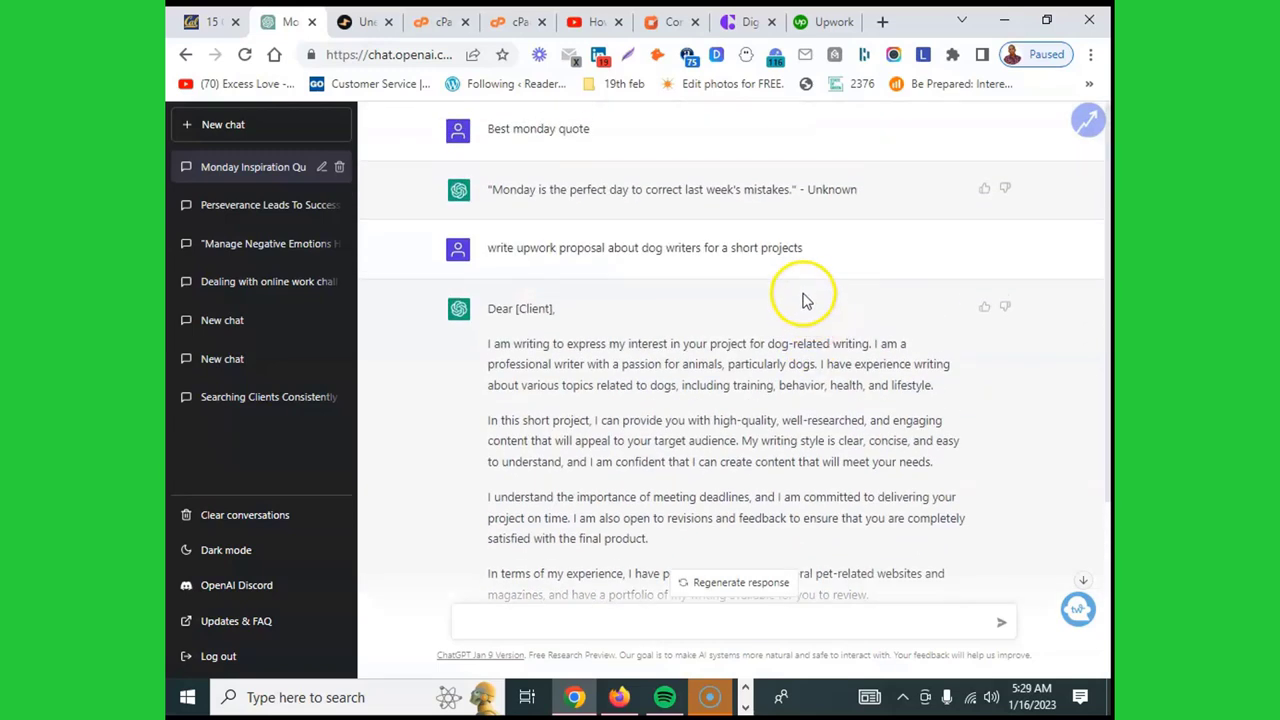
{"action": "scroll", "coordinate": [806, 296], "scroll_direction": "down", "scroll_amount": 3}
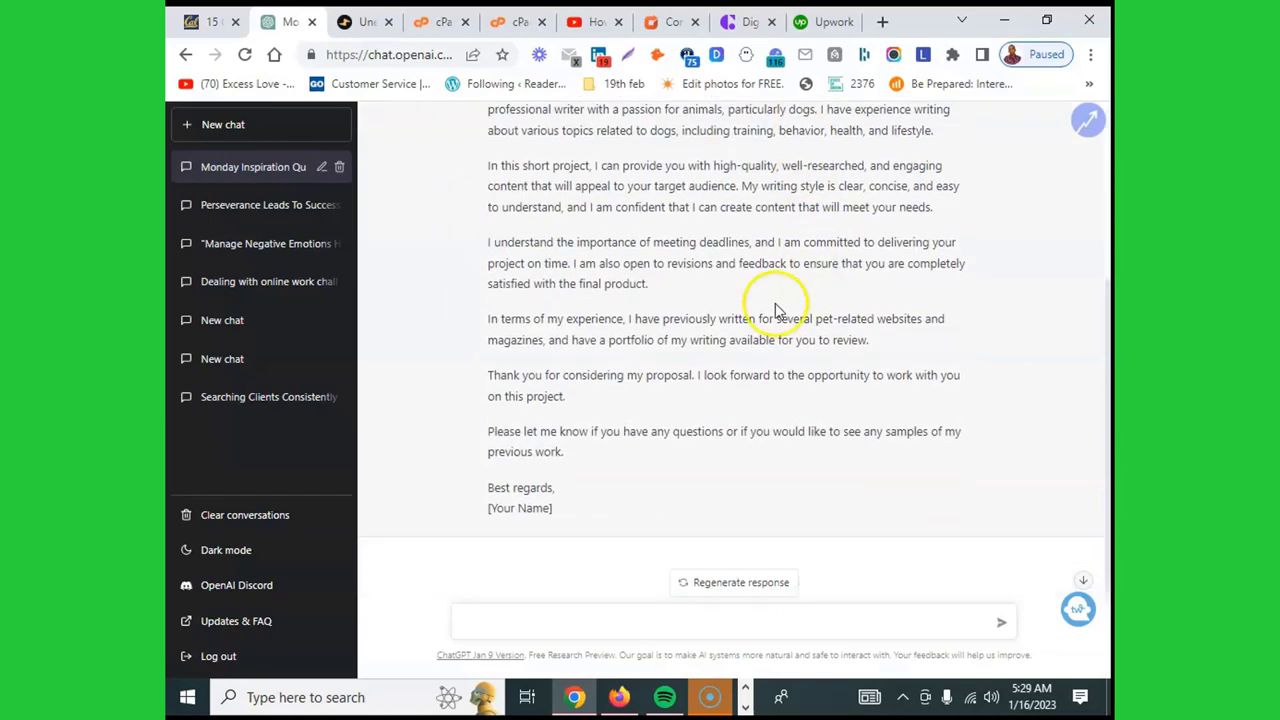
- Switch to Upwork and find the posting "I need help with SEO. I would like to rank my website and blog."
{"action": "left_click", "coordinate": [814, 20]}
{"action": "scroll", "coordinate": [503, 370], "scroll_direction": "down", "scroll_amount": 1}
{"action": "scroll", "coordinate": [503, 370], "scroll_direction": "down", "scroll_amount": 1}
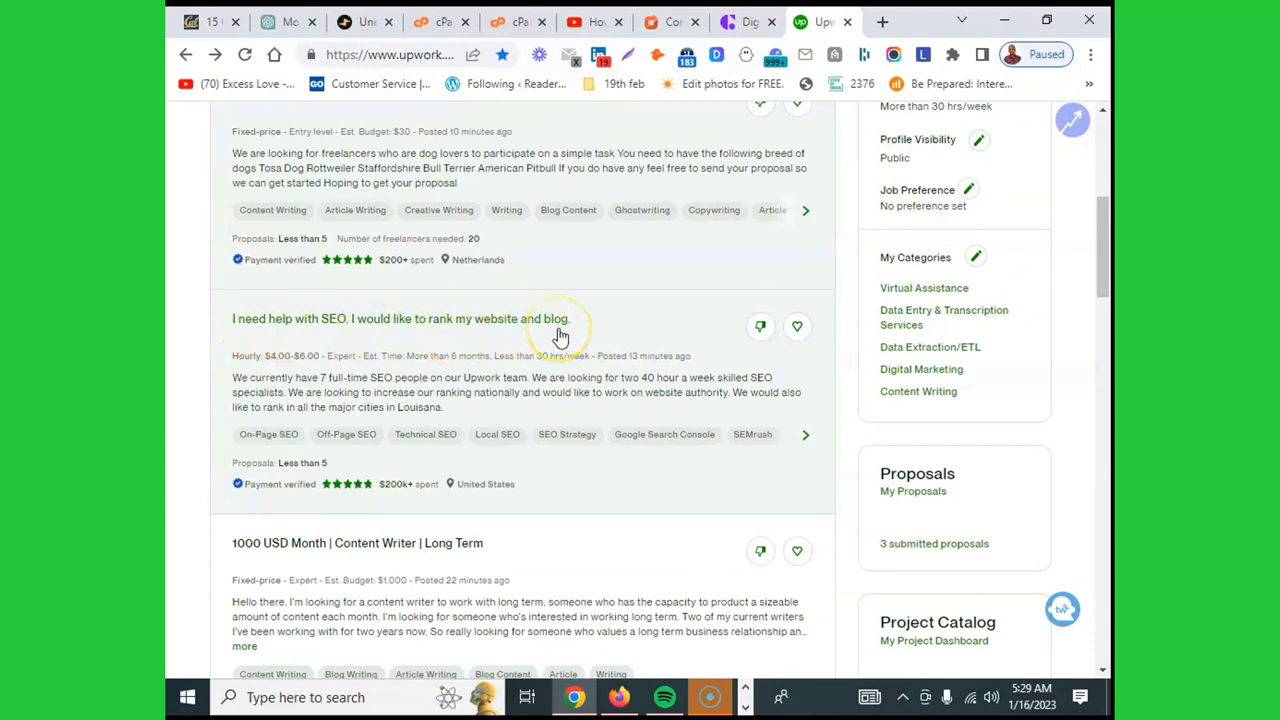
- Submit the ChatGPT prompt "write Upwork proposal about help with seo to help rank website and blog", checking its wording against the Upwork posting
{"action": "left_click", "coordinate": [298, 16]}
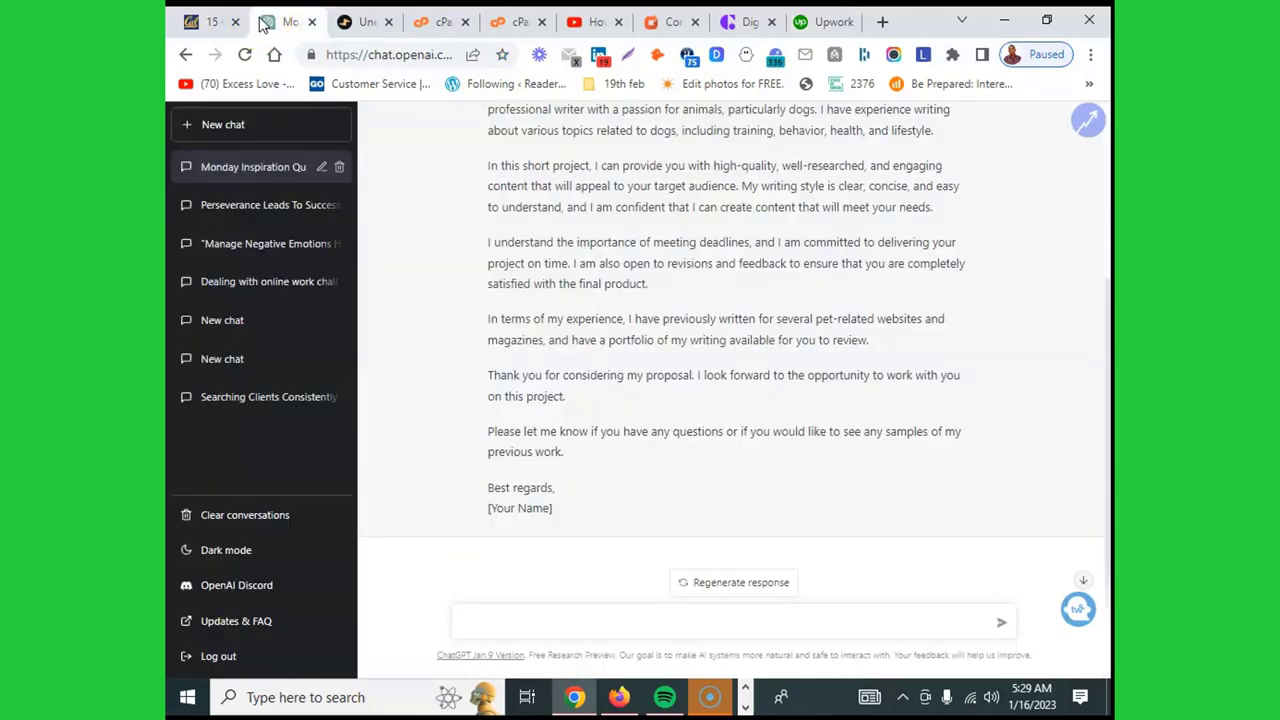
{"action": "left_click", "coordinate": [558, 619]}
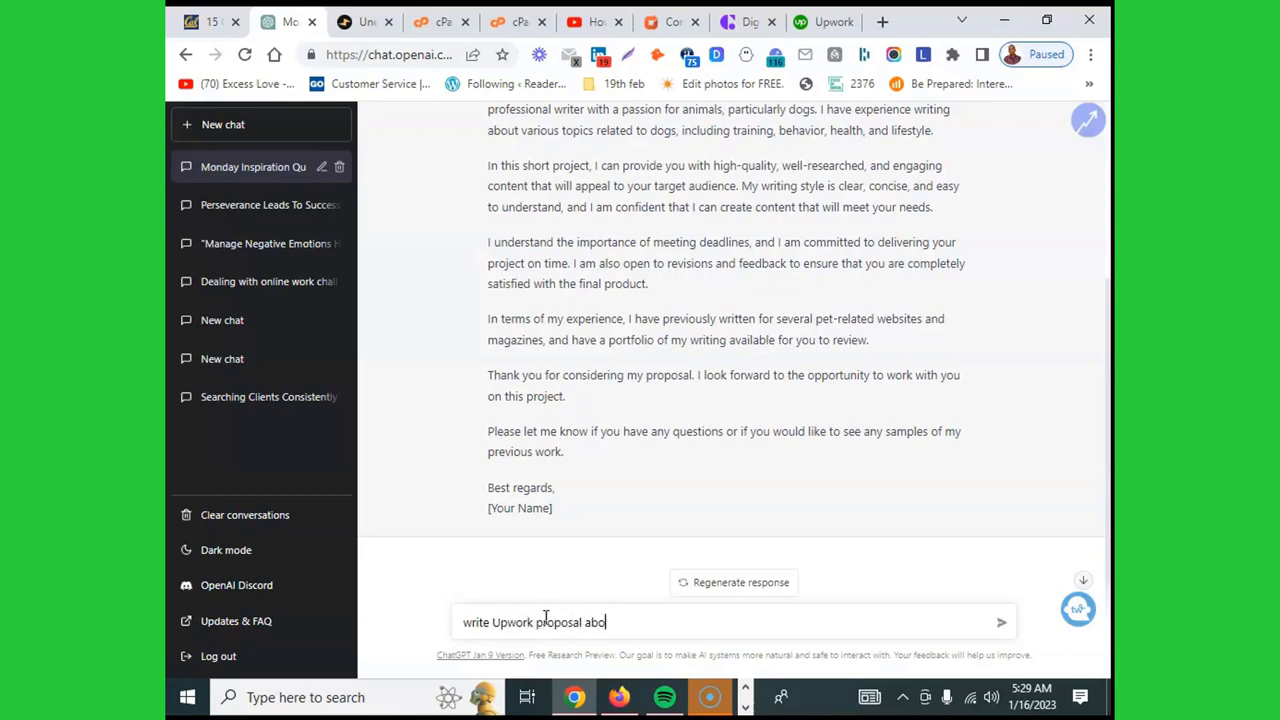
{"action": "left_click", "coordinate": [818, 20]}
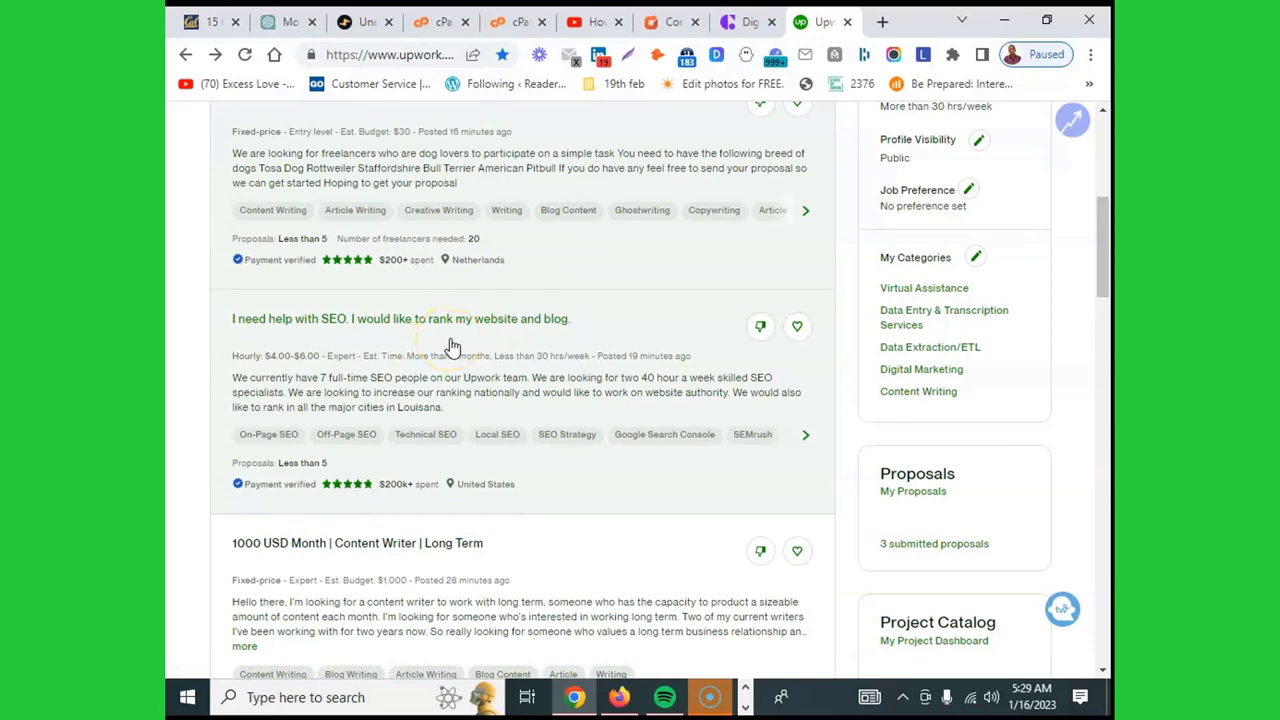
{"action": "left_click", "coordinate": [308, 19]}
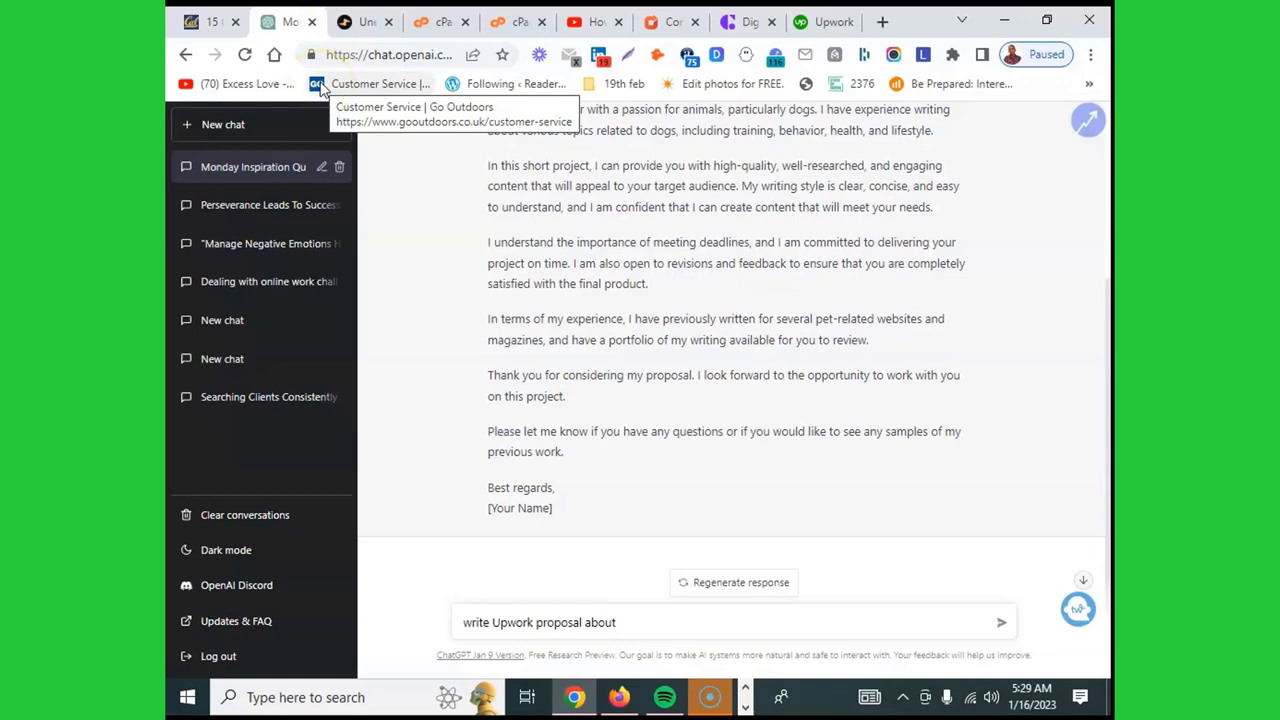
{"action": "type", "text": "he"}
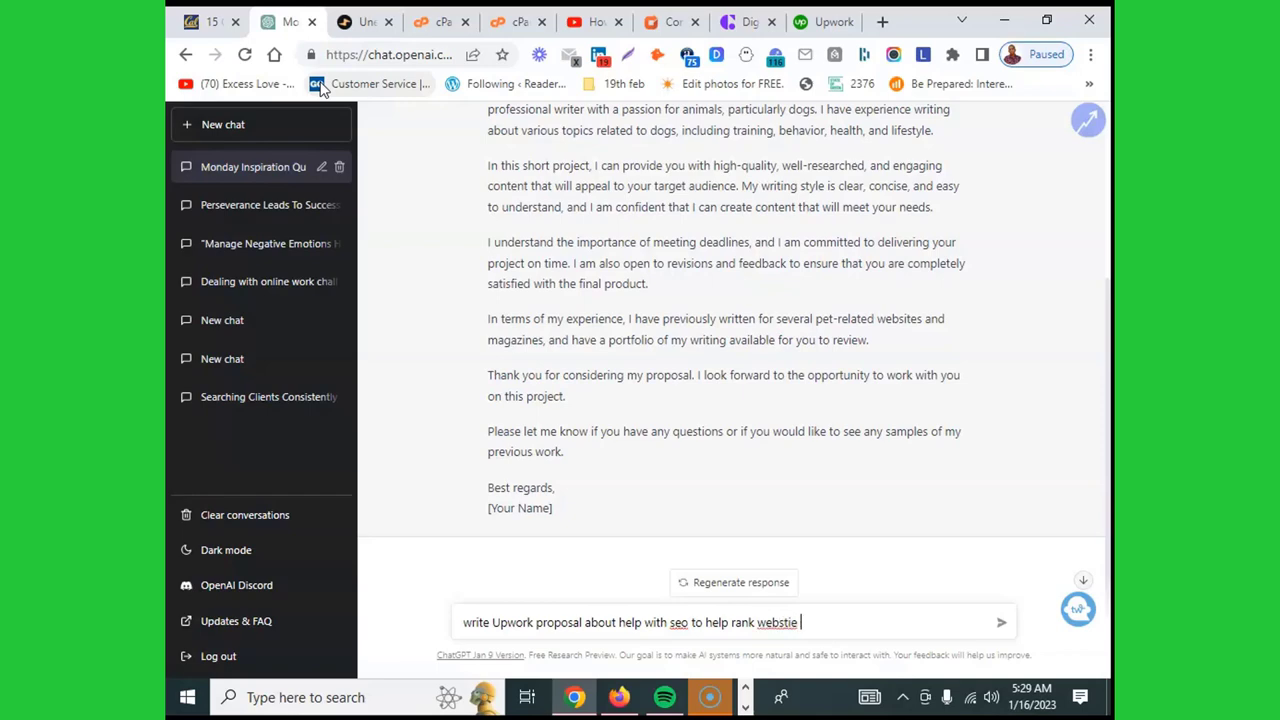
{"action": "left_click", "coordinate": [825, 21]}
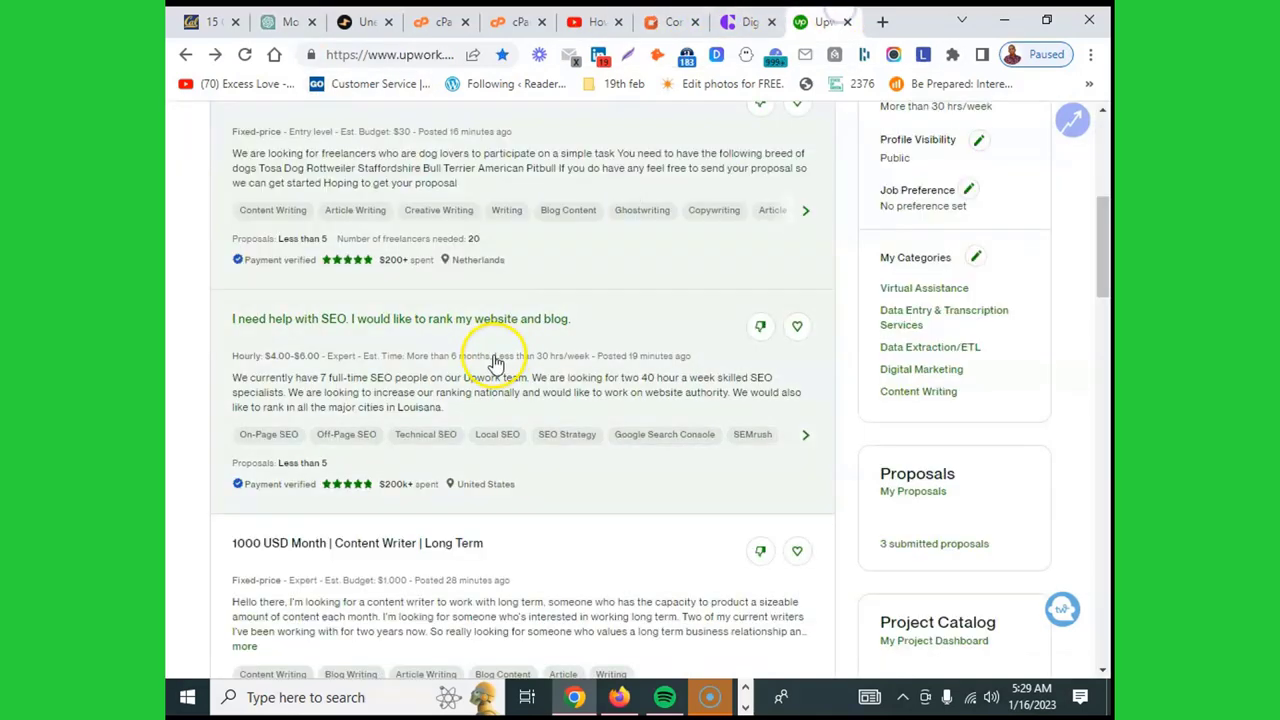
{"action": "left_click", "coordinate": [298, 21]}
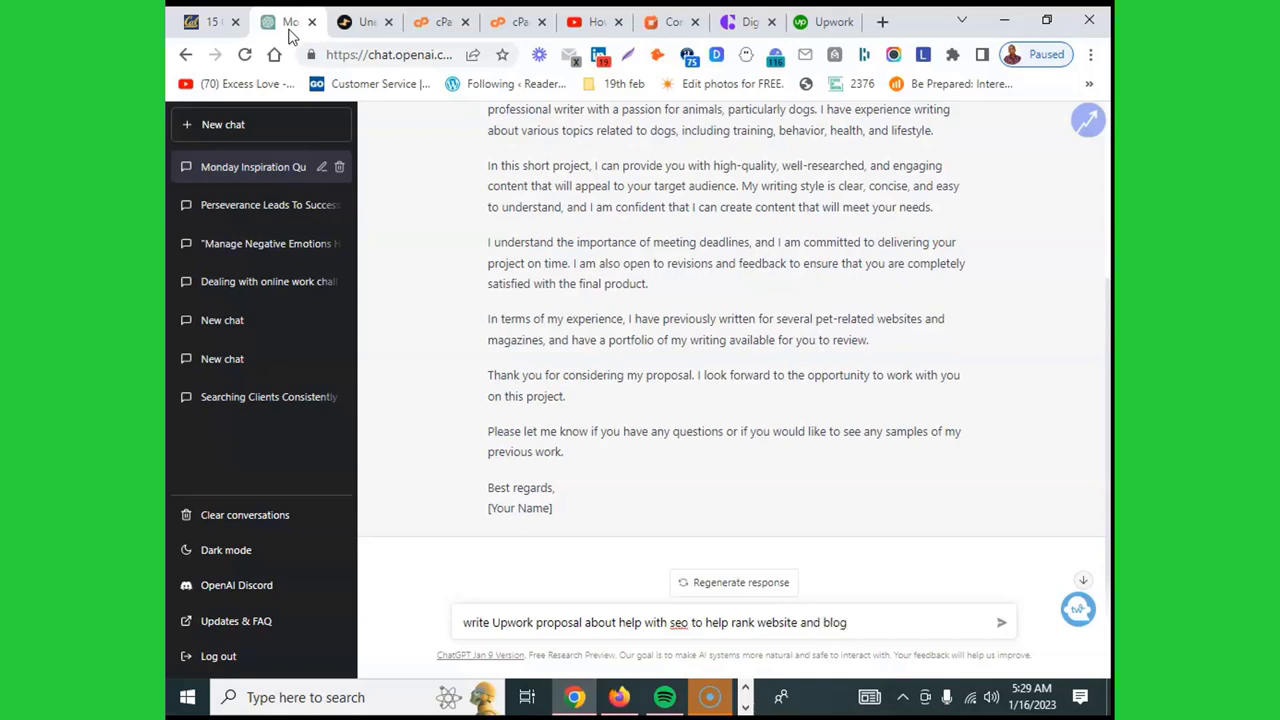
{"action": "key", "text": "Return"}
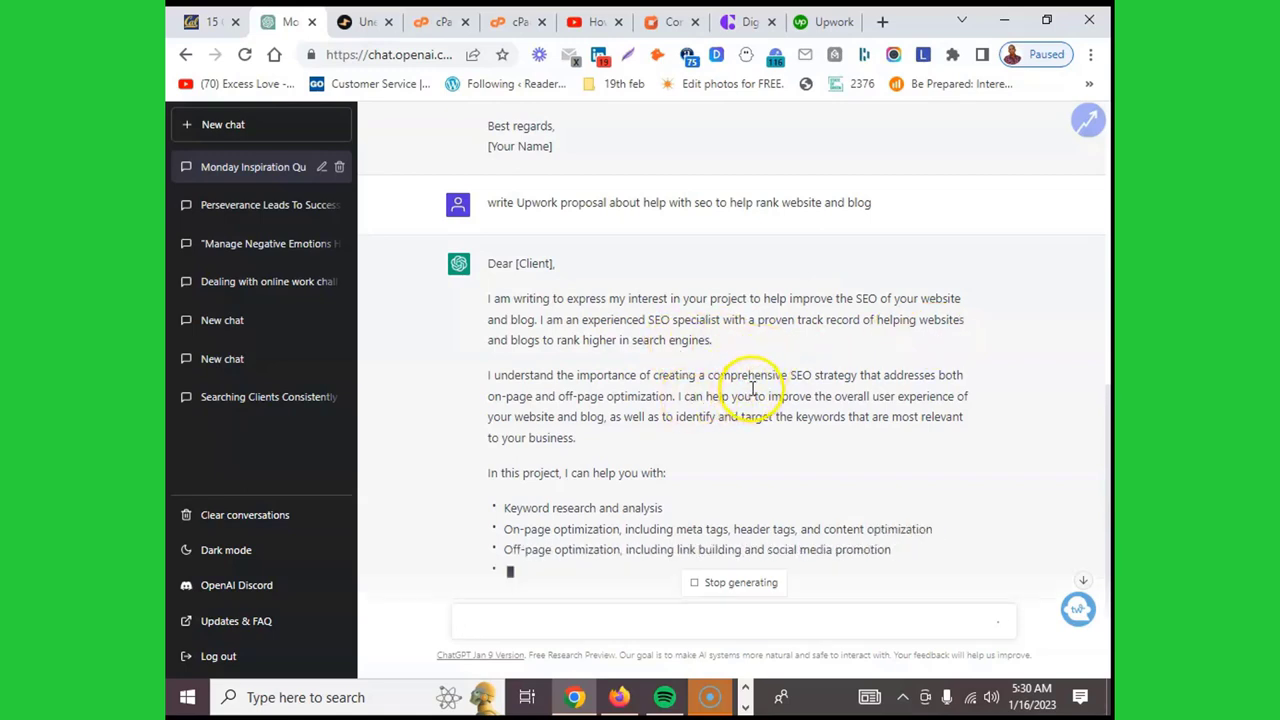
- Review the generated SEO proposal and select its text from the opening paragraph through the one ending "the final product."
{"action": "scroll", "coordinate": [870, 380], "scroll_direction": "down", "scroll_amount": 1}
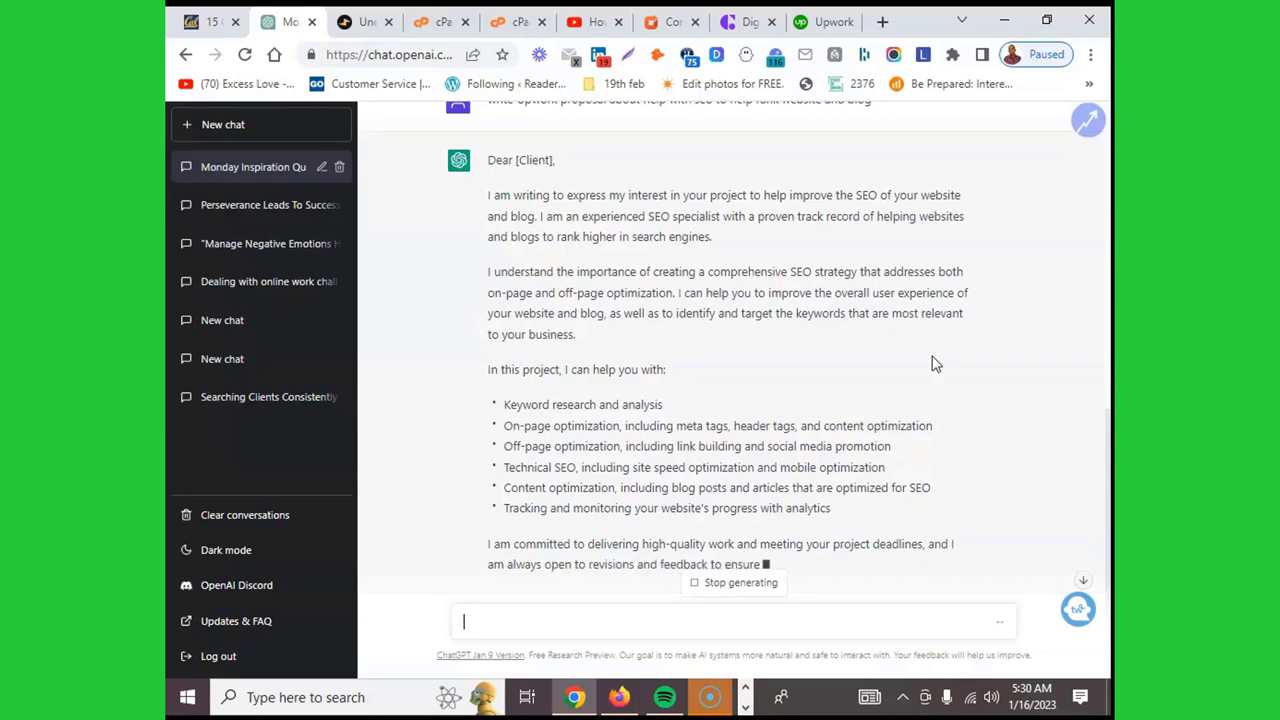
{"action": "scroll", "coordinate": [932, 364], "scroll_direction": "down", "scroll_amount": 2}
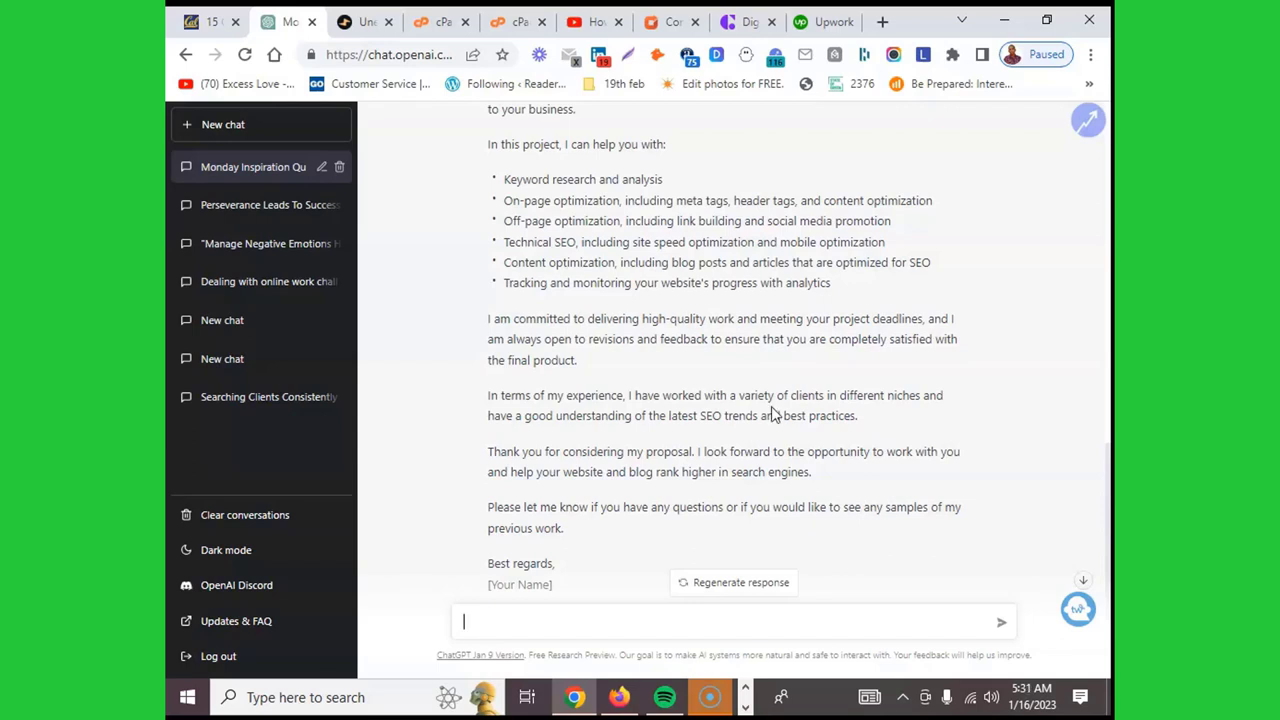
{"action": "scroll", "coordinate": [771, 414], "scroll_direction": "up", "scroll_amount": 2}
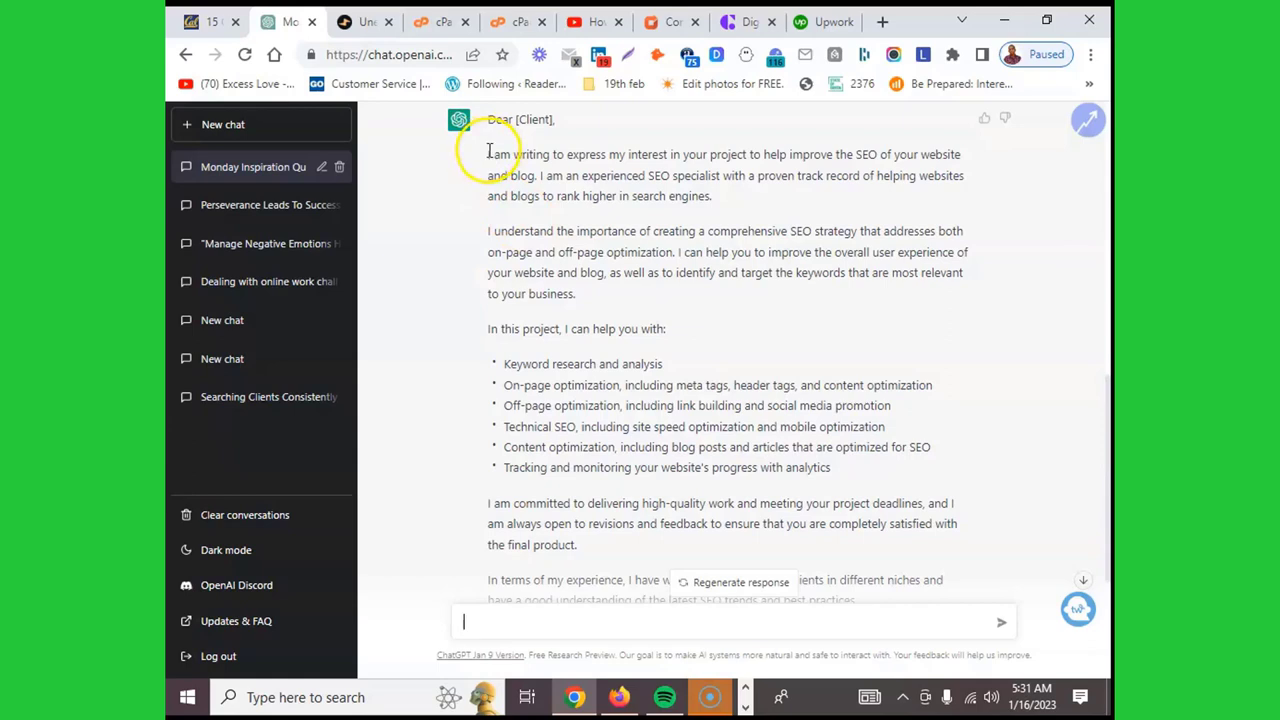
{"action": "left_click_drag", "start_coordinate": [490, 151], "coordinate": [927, 550]}
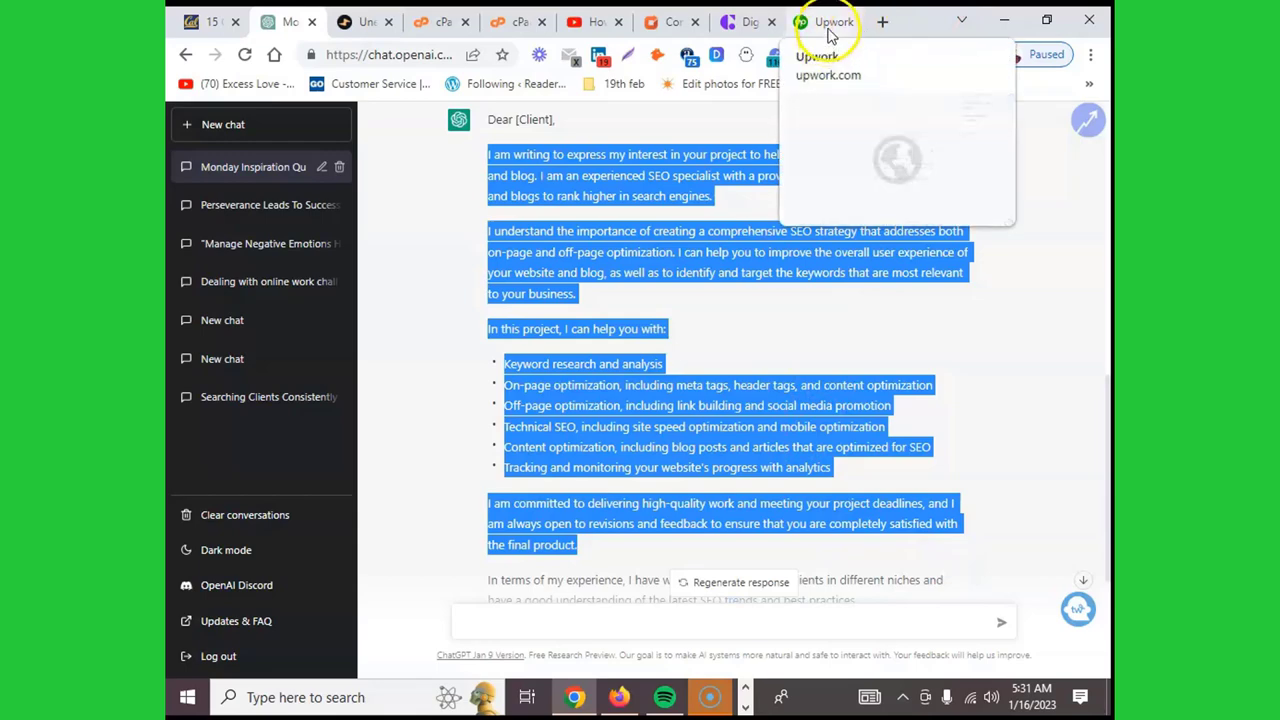
{"action": "scroll", "coordinate": [823, 292], "scroll_direction": "down", "scroll_amount": 2}
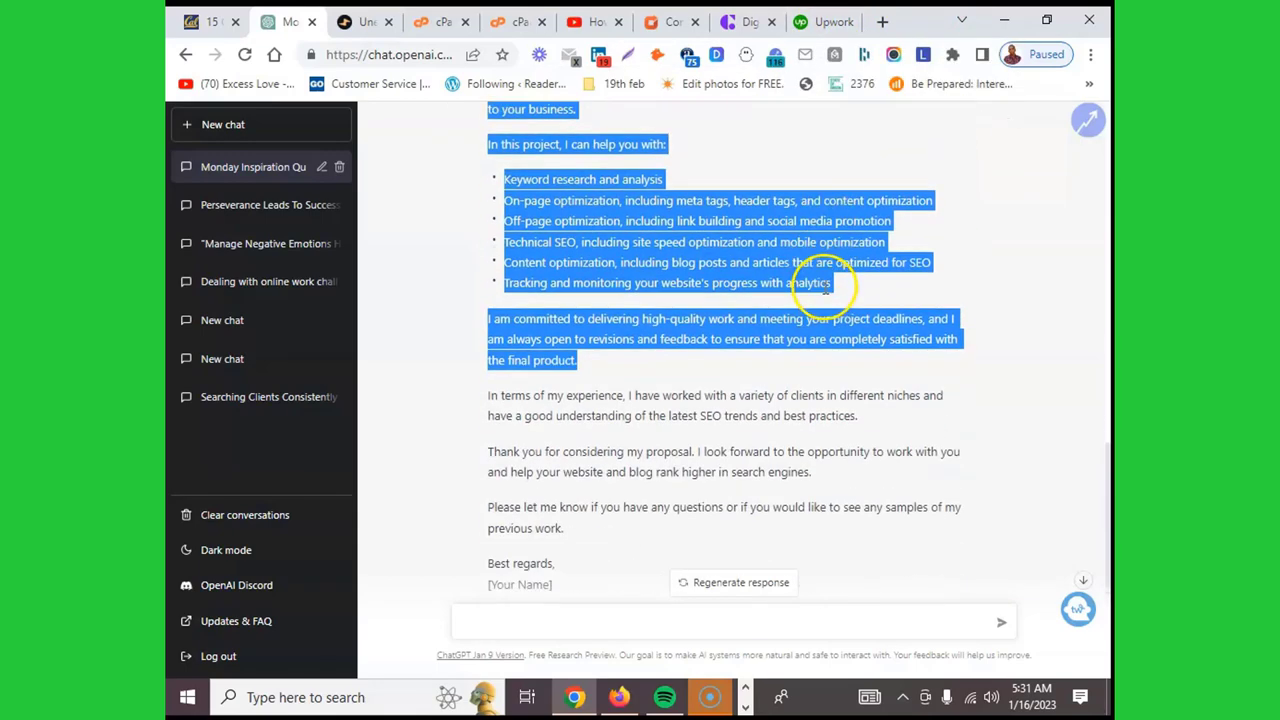
{"action": "scroll", "coordinate": [826, 288], "scroll_direction": "down", "scroll_amount": 1}
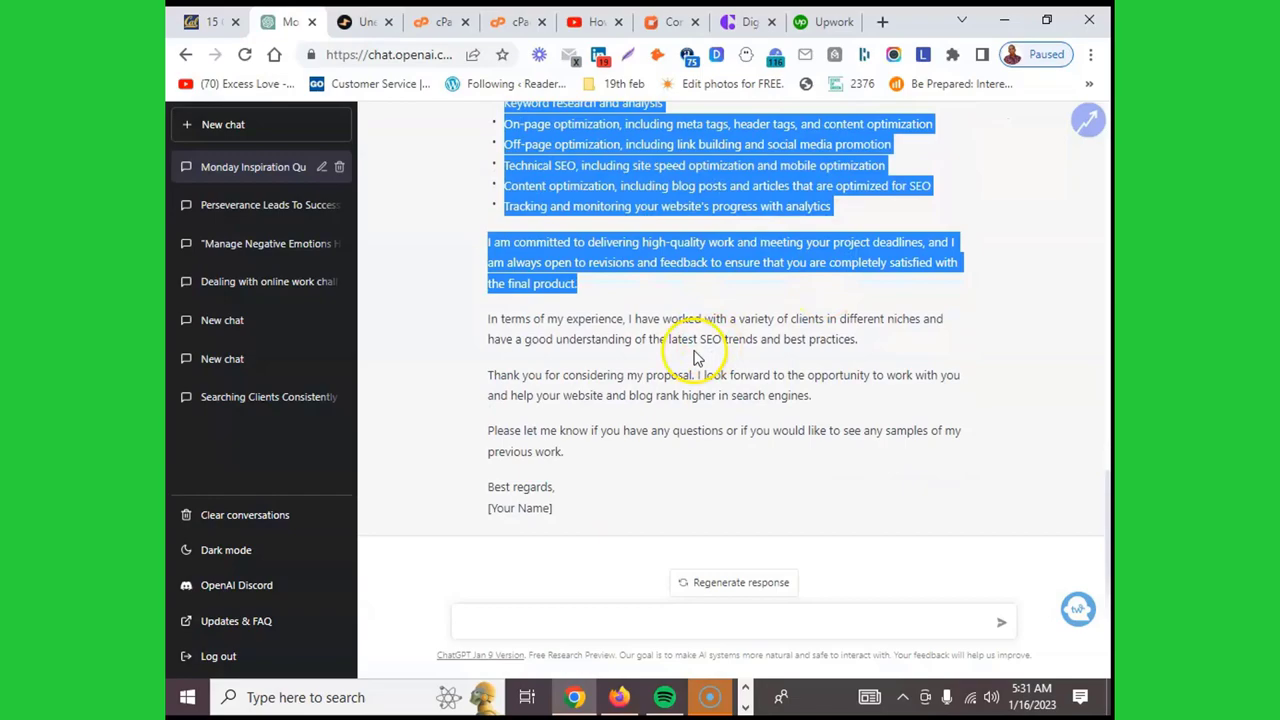
- Switch to Upwork, open the job posting about ranking a website and blog with SEO, and review its details and client history
{"action": "left_click", "coordinate": [822, 21]}
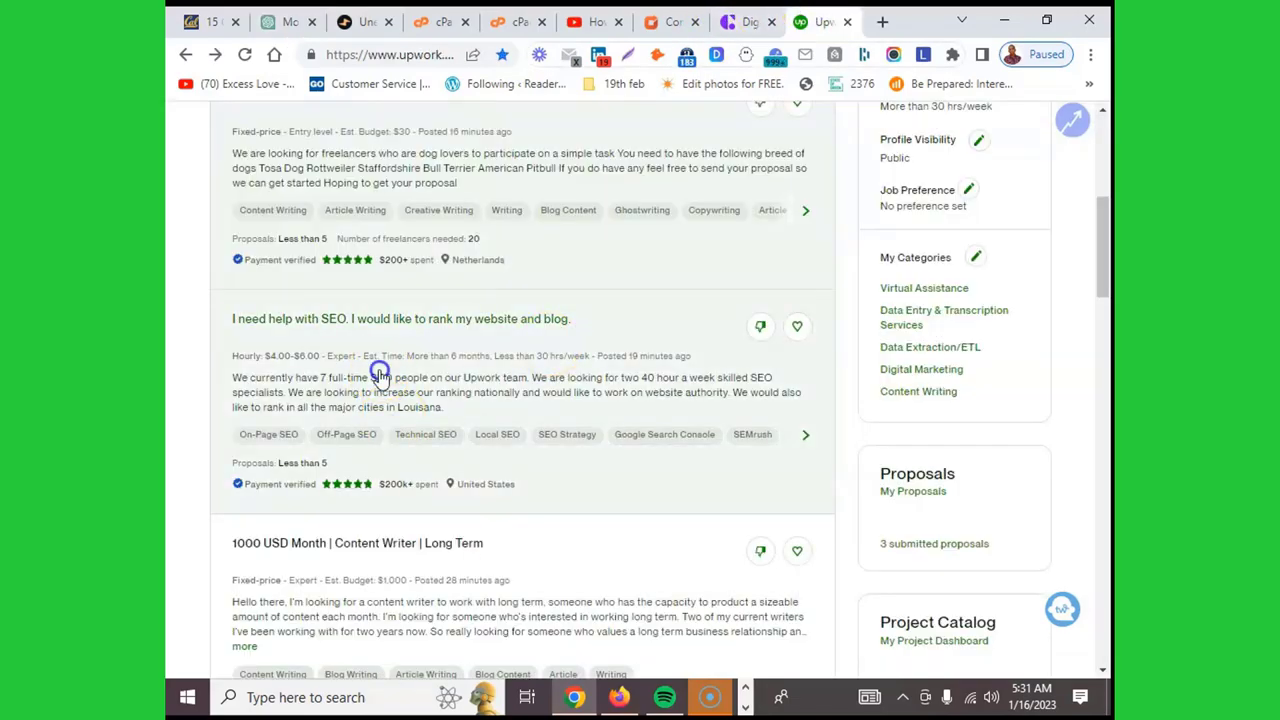
{"action": "left_click", "coordinate": [420, 360]}
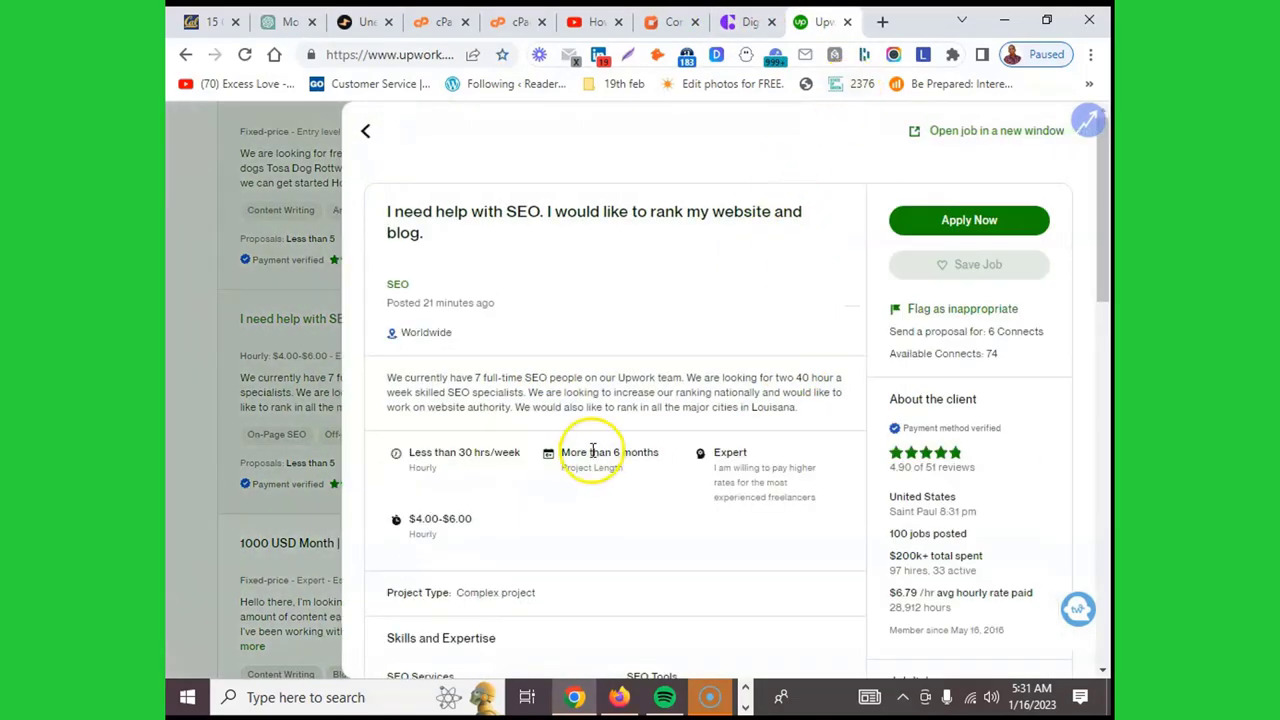
{"action": "scroll", "coordinate": [598, 447], "scroll_direction": "down", "scroll_amount": 4}
{"action": "scroll", "coordinate": [598, 447], "scroll_direction": "down", "scroll_amount": 8}
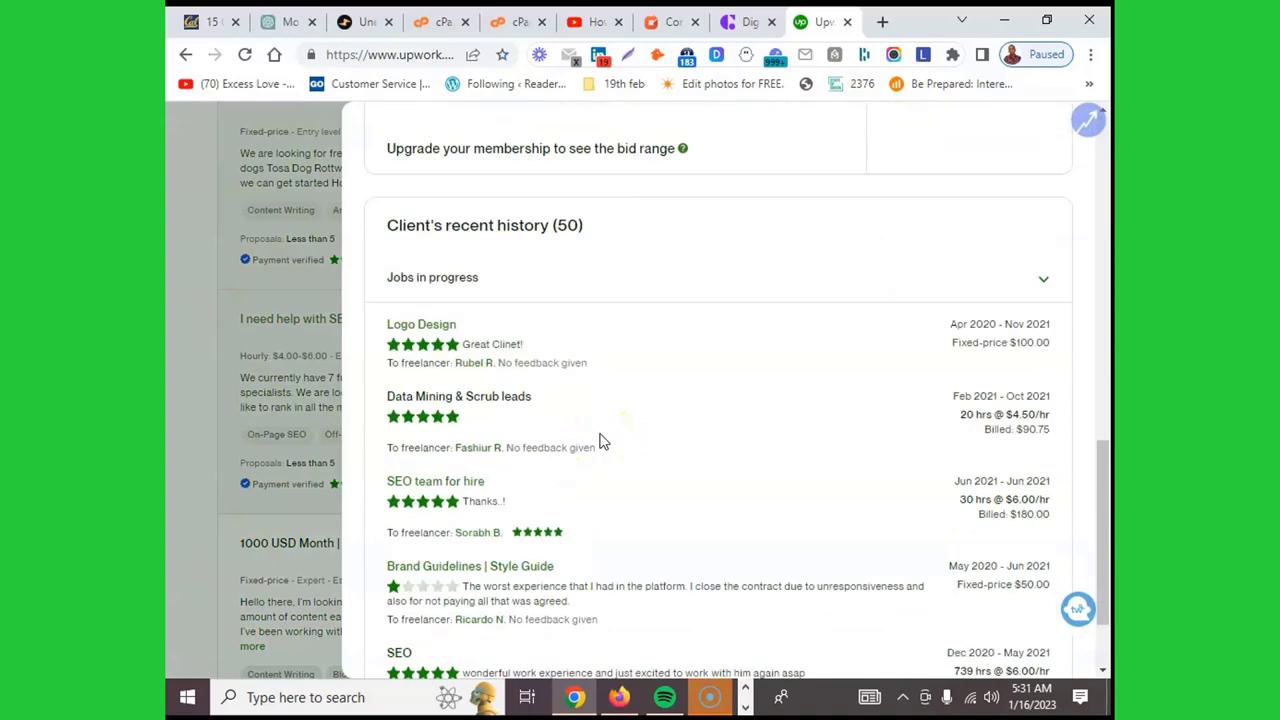
- Start an application for the SEO website and blog ranking job and go to the cover letter on the proposal form
{"action": "scroll", "coordinate": [603, 440], "scroll_direction": "up", "scroll_amount": 3}
{"action": "scroll", "coordinate": [606, 432], "scroll_direction": "up", "scroll_amount": 9}
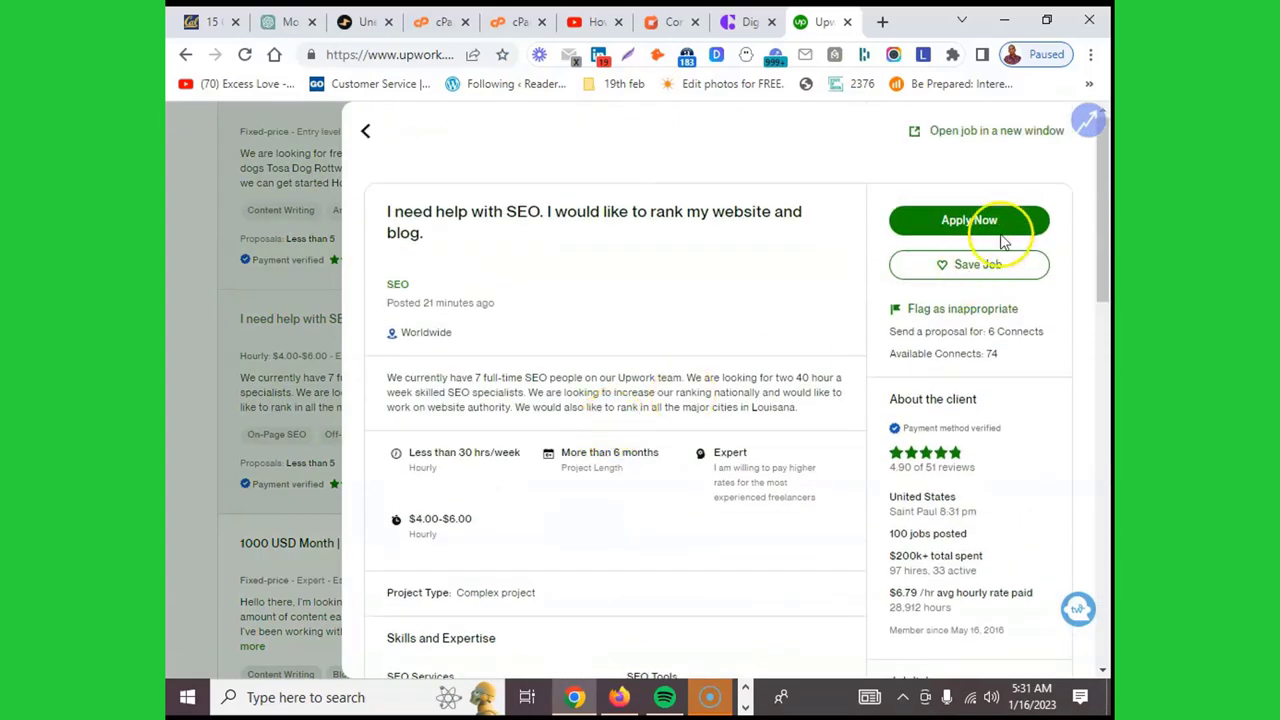
{"action": "left_click", "coordinate": [1006, 230]}
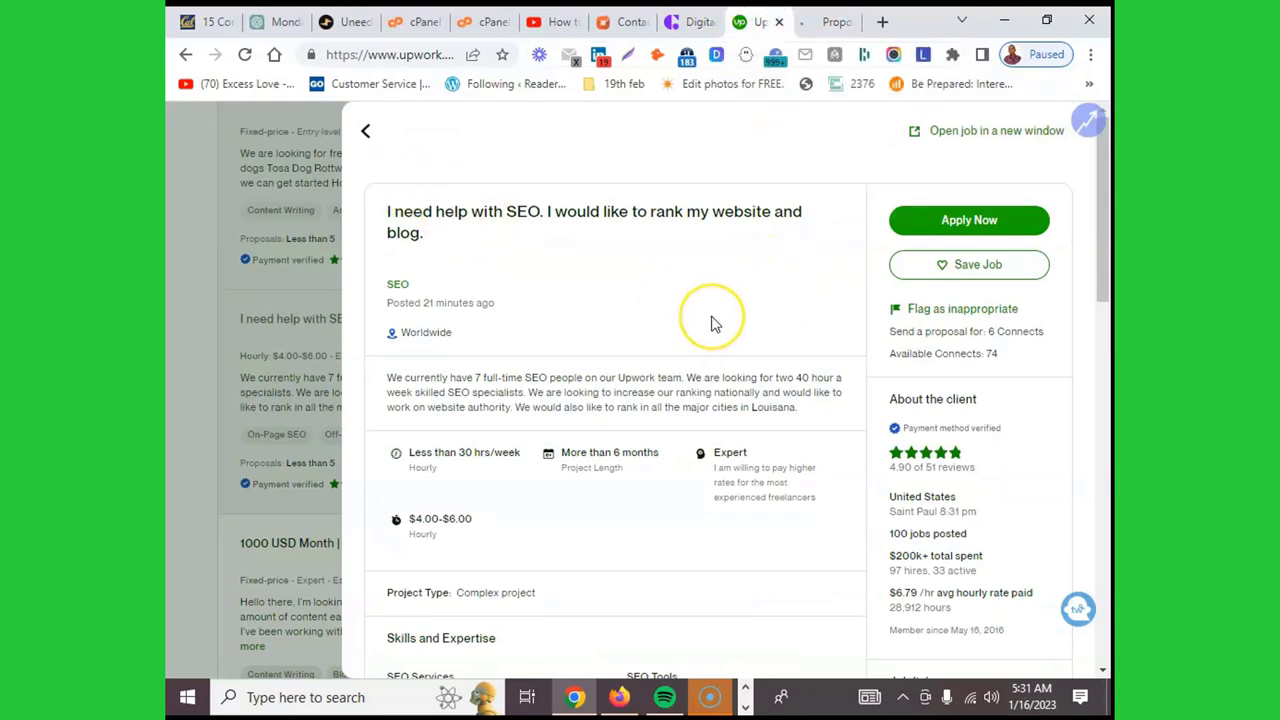
{"action": "left_click", "coordinate": [833, 14]}
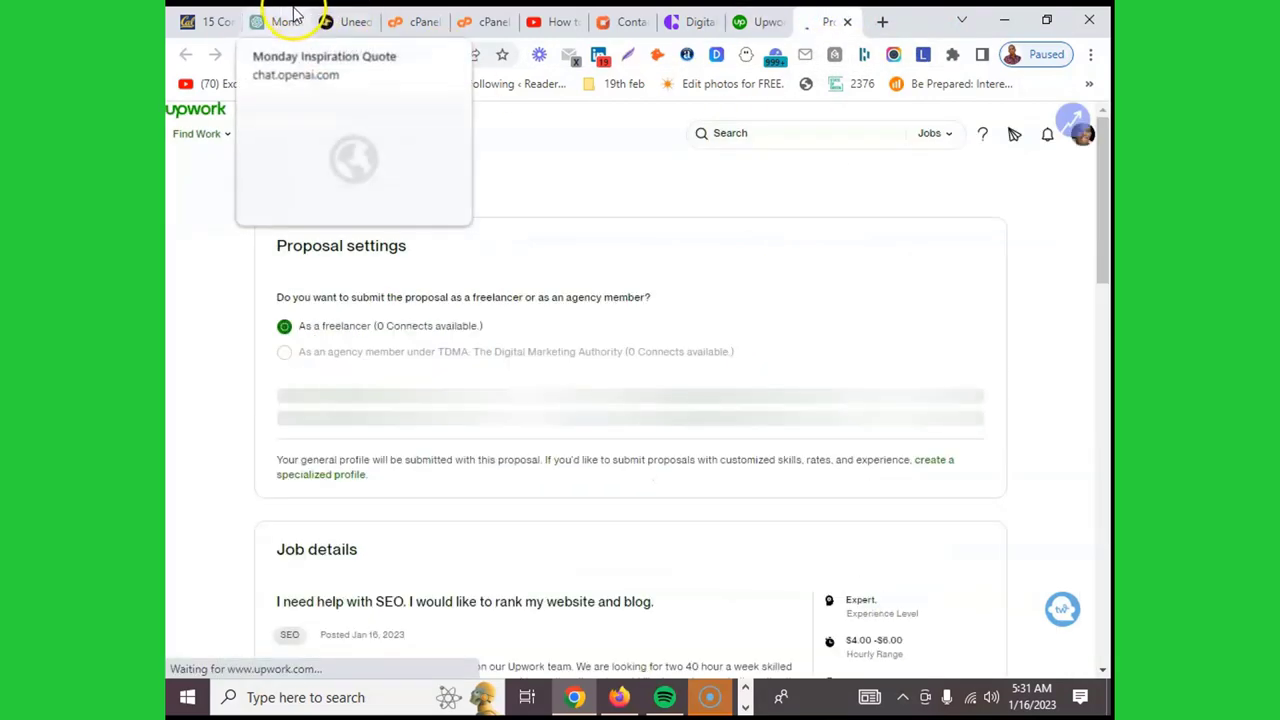
{"action": "scroll", "coordinate": [663, 414], "scroll_direction": "down", "scroll_amount": 8}
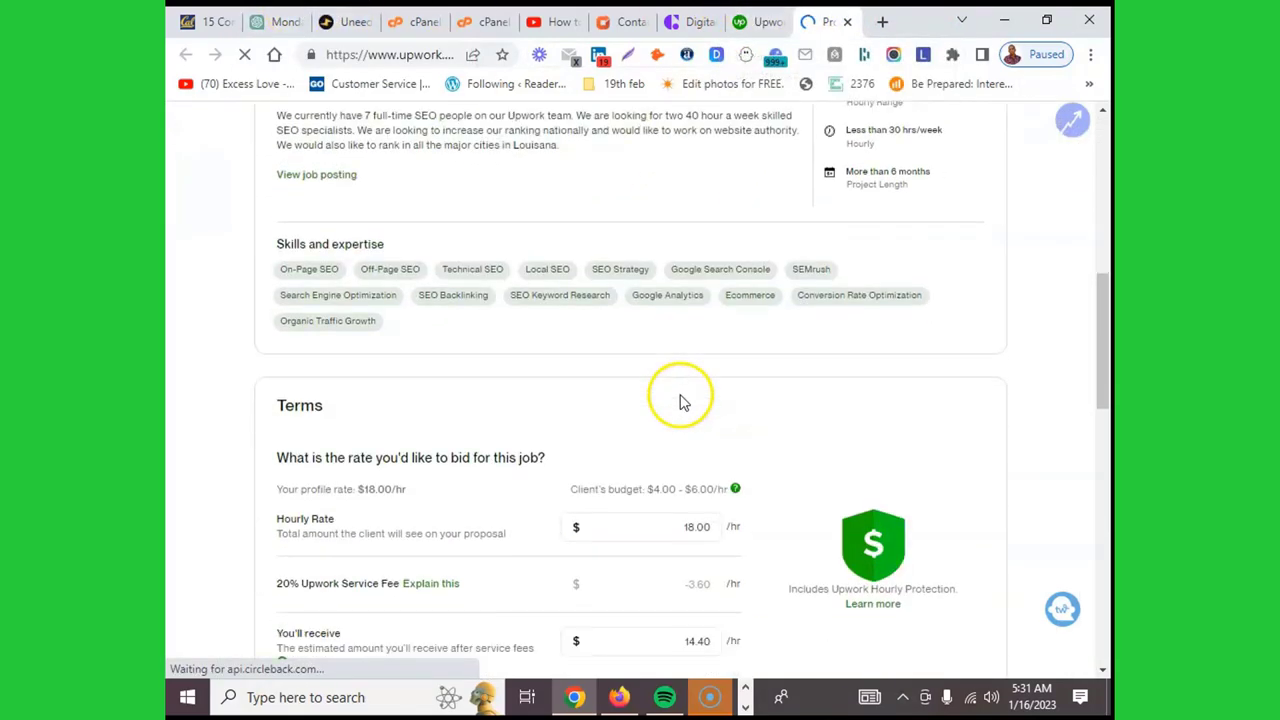
{"action": "scroll", "coordinate": [683, 398], "scroll_direction": "down", "scroll_amount": 5}
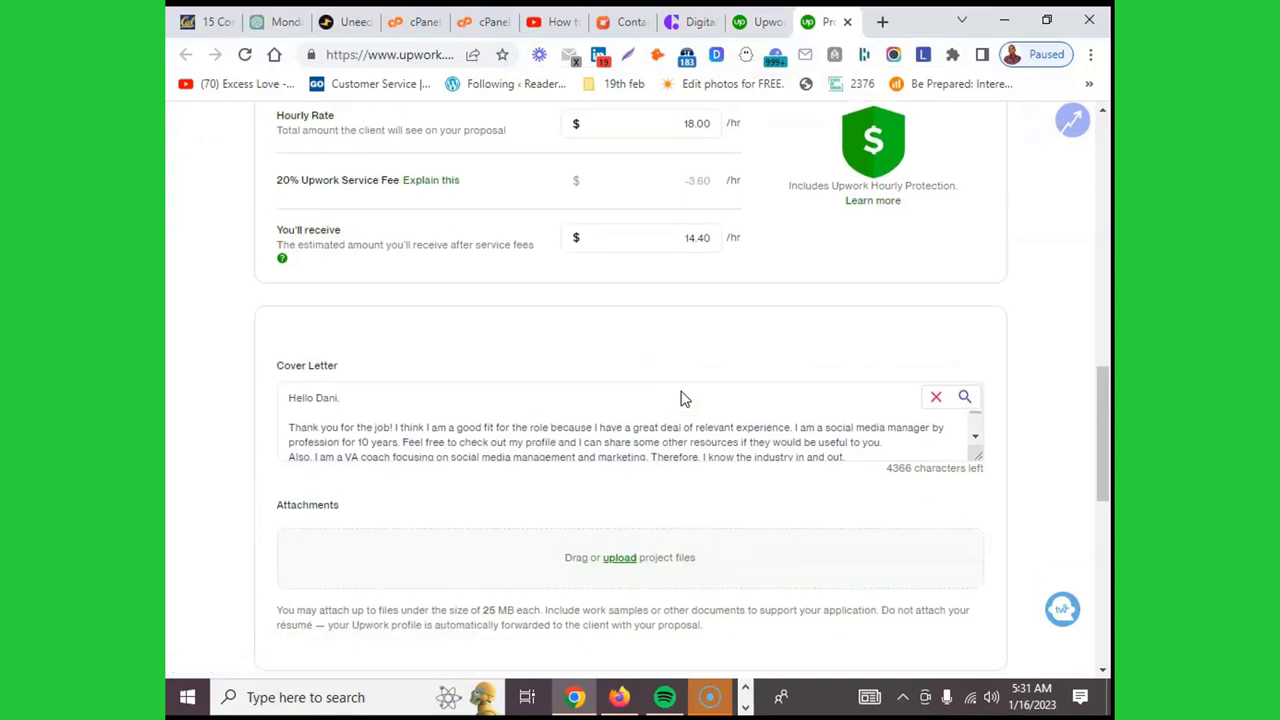
{"action": "scroll", "coordinate": [683, 395], "scroll_direction": "down", "scroll_amount": 5}
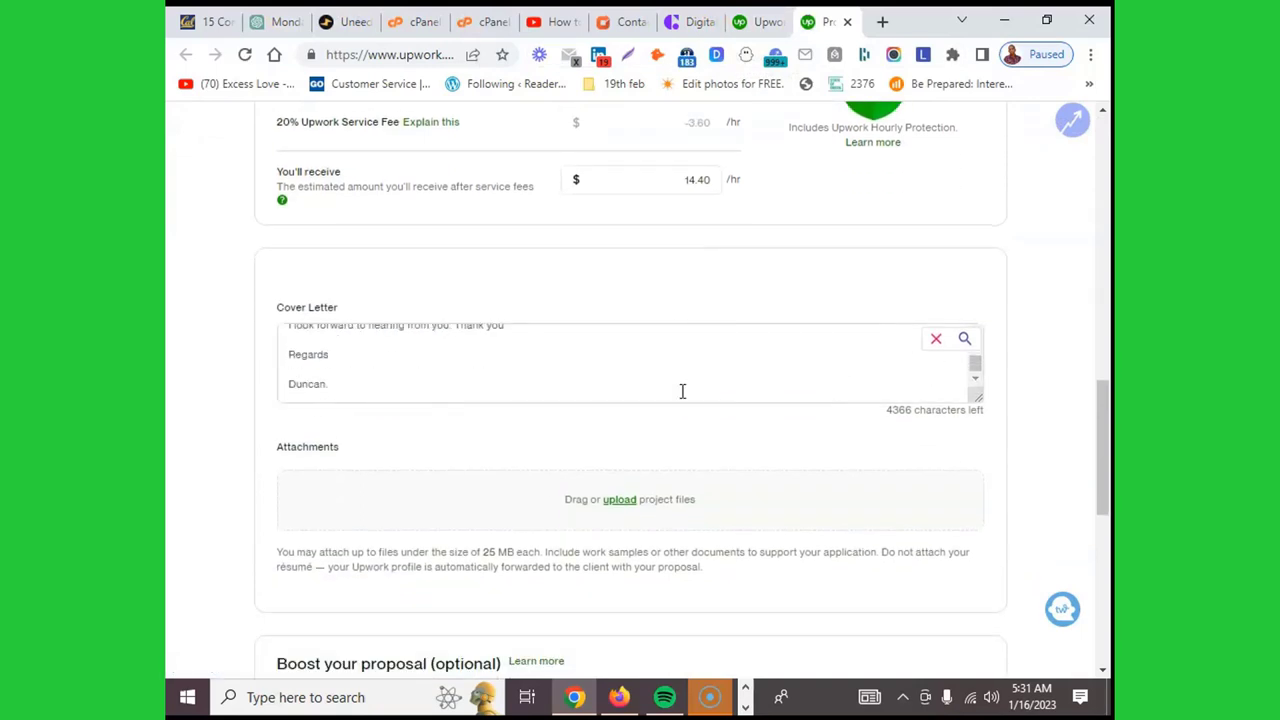
- Switch to ChatGPT and review the generated SEO proposal from its greeting to its closing lines
{"action": "left_click", "coordinate": [292, 21]}
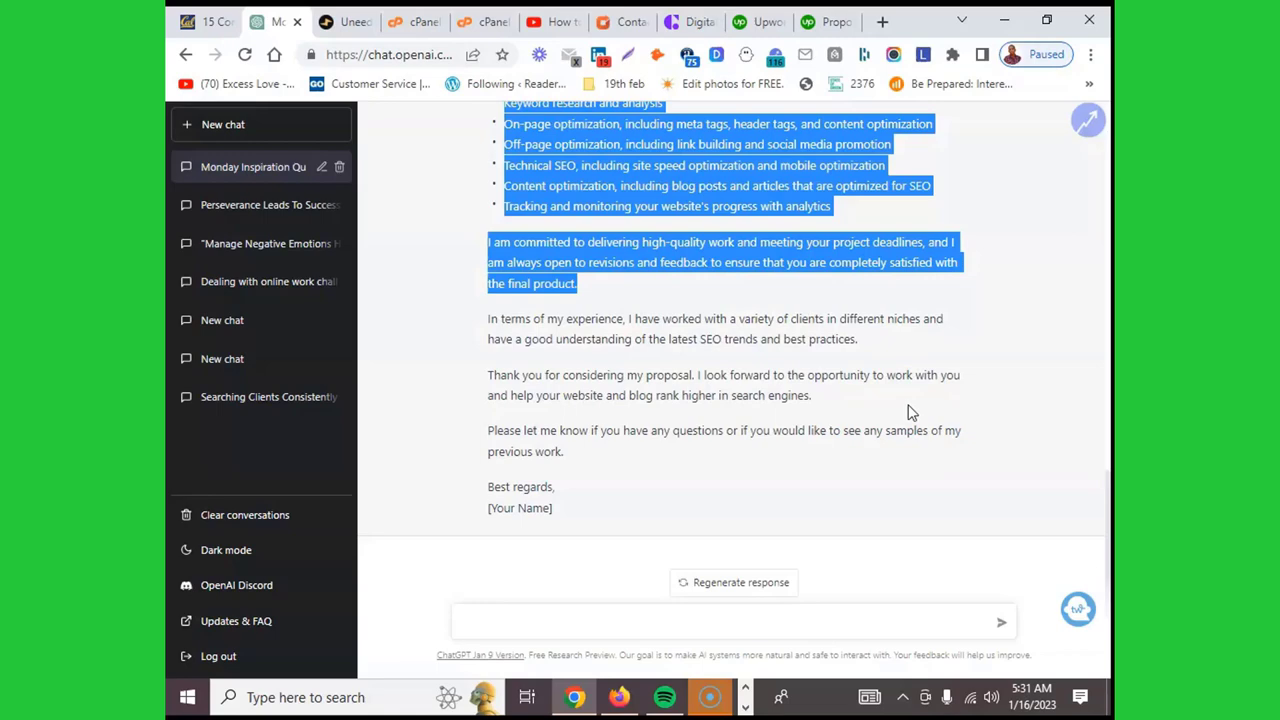
{"action": "scroll", "coordinate": [910, 410], "scroll_direction": "up", "scroll_amount": 4}
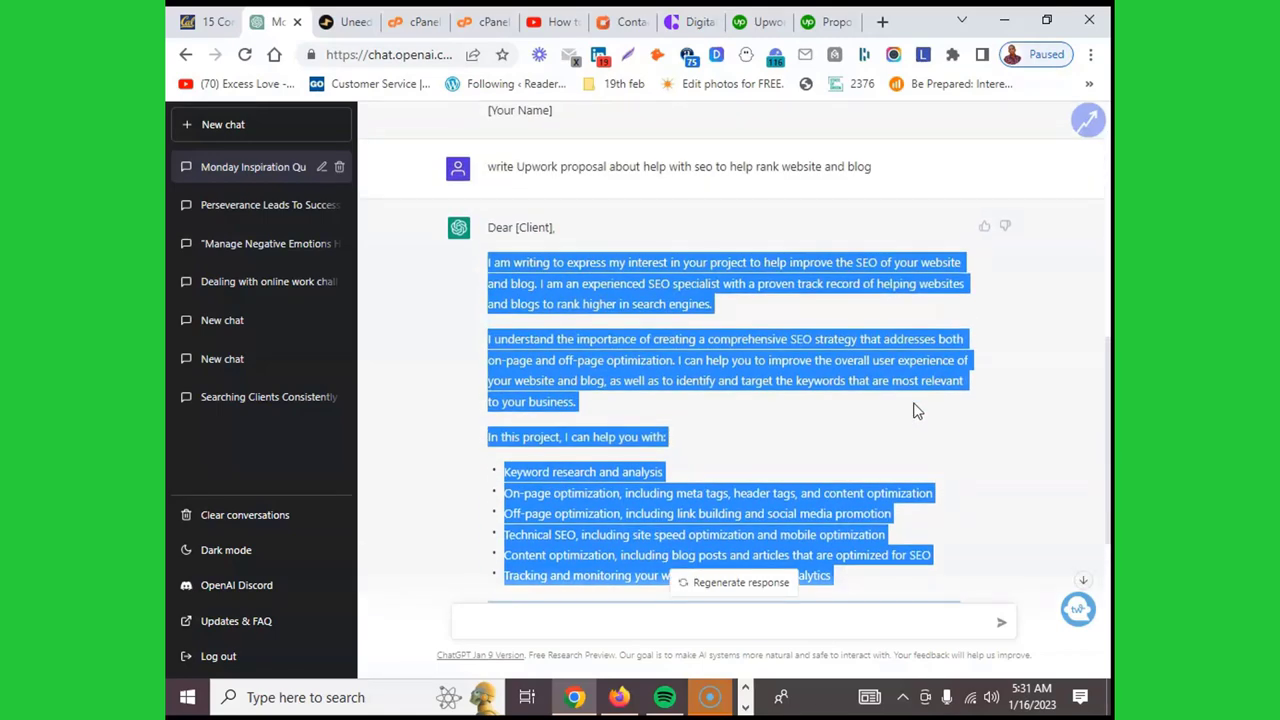
{"action": "scroll", "coordinate": [915, 410], "scroll_direction": "down", "scroll_amount": 4}
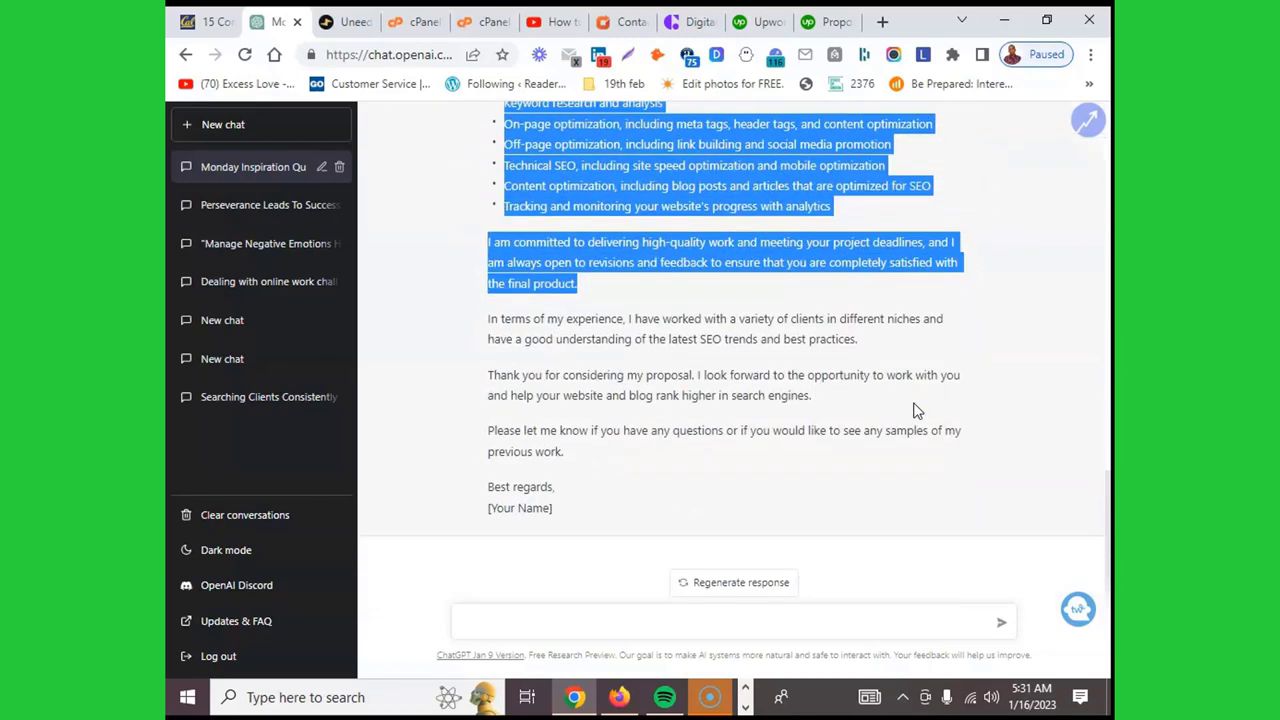